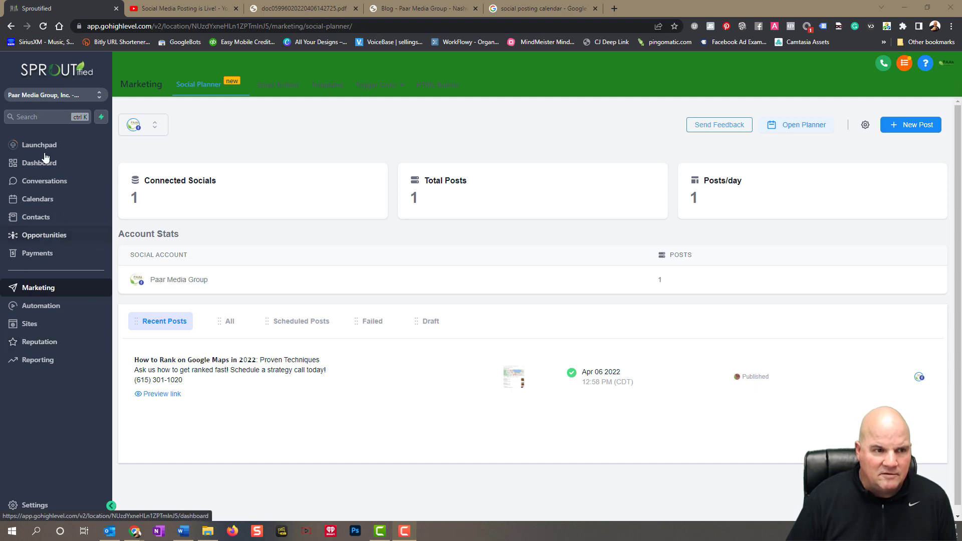
- Start connecting a Google My Business profile and grant access with the chosen Google account
{"action": "left_click", "coordinate": [52, 186]}
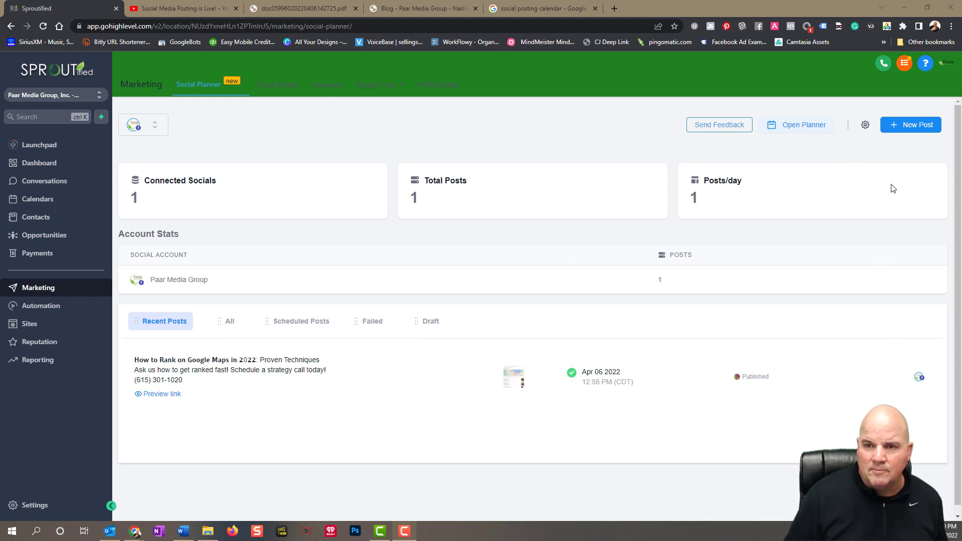
{"action": "left_click", "coordinate": [864, 125]}
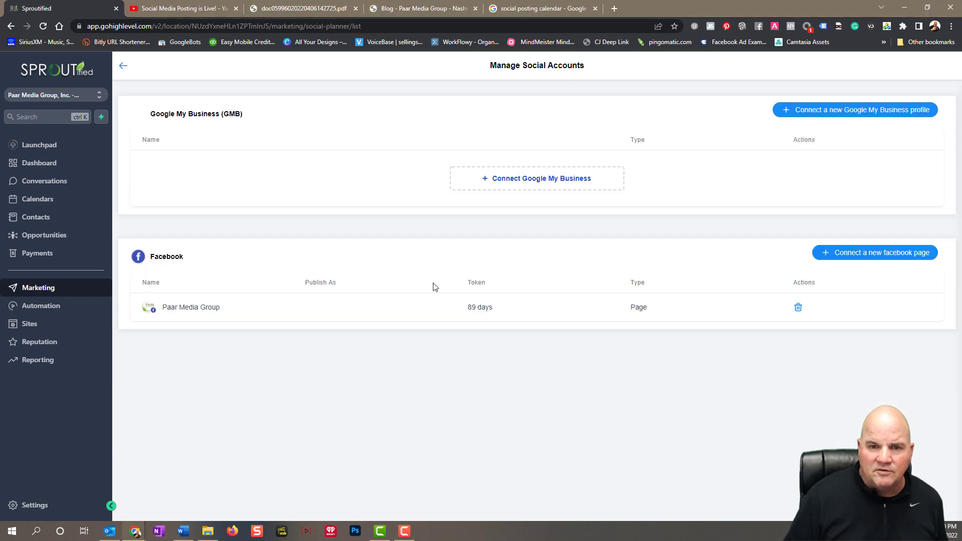
{"action": "left_click", "coordinate": [525, 179]}
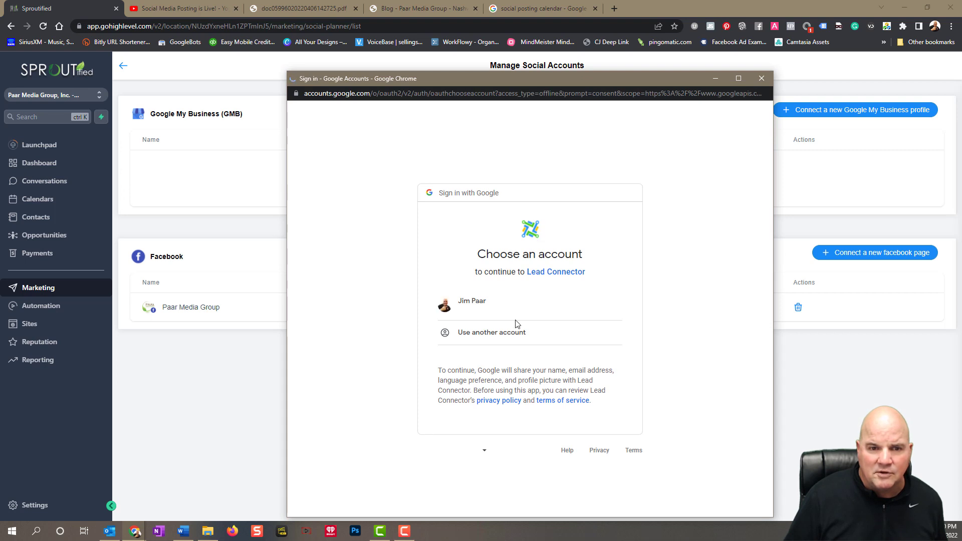
{"action": "left_click", "coordinate": [476, 308]}
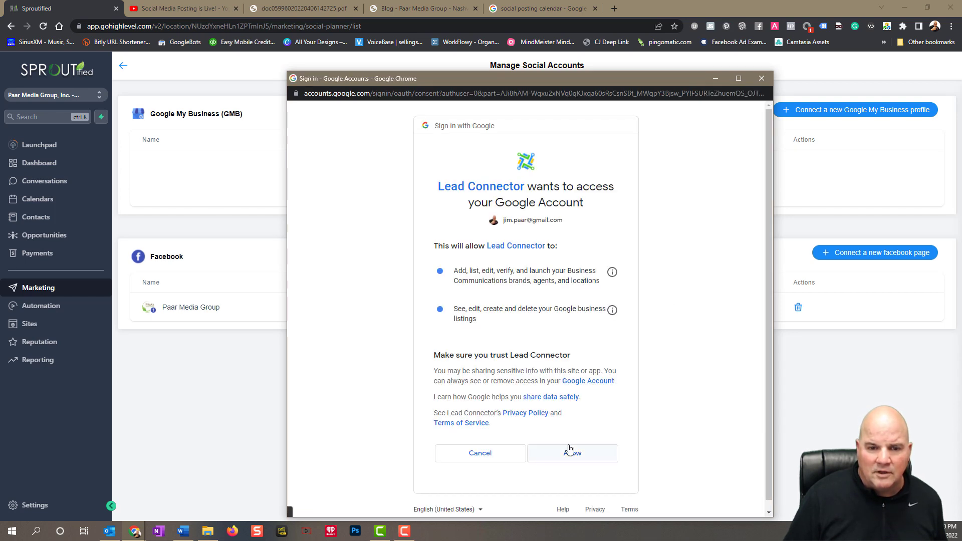
{"action": "left_click", "coordinate": [569, 452]}
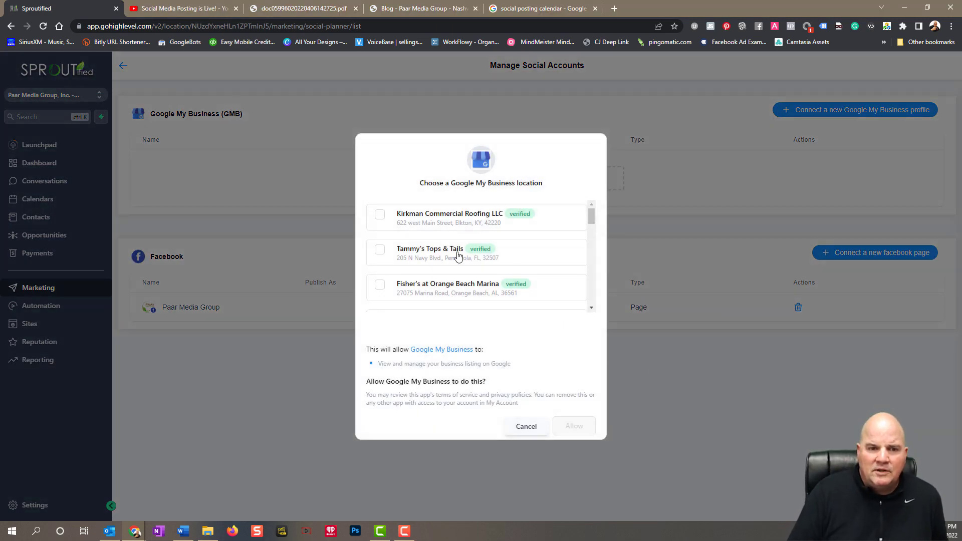
- Select the Paar Media Group business location and confirm connecting it
{"action": "scroll", "coordinate": [458, 256], "scroll_direction": "down", "scroll_amount": 3}
{"action": "scroll", "coordinate": [550, 259], "scroll_direction": "down", "scroll_amount": 2}
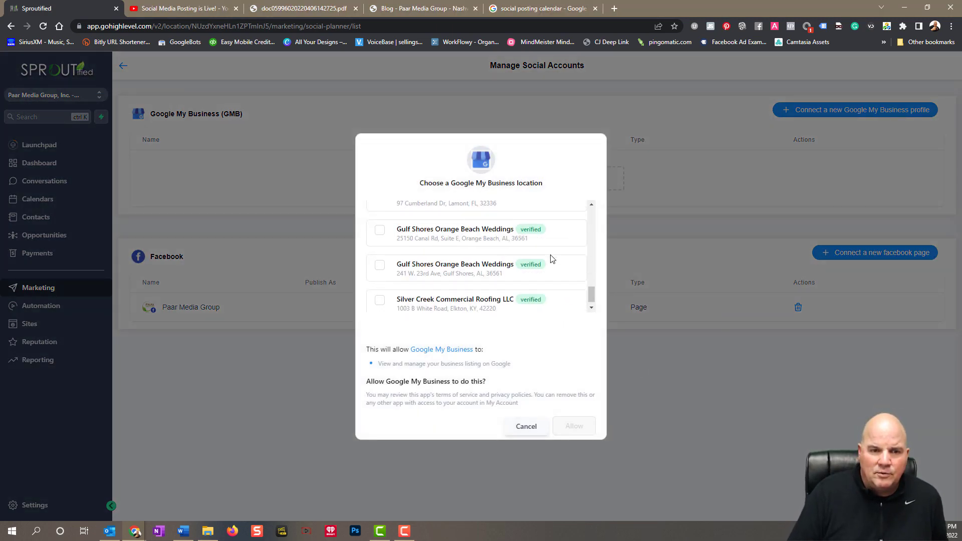
{"action": "scroll", "coordinate": [550, 259], "scroll_direction": "up", "scroll_amount": 2}
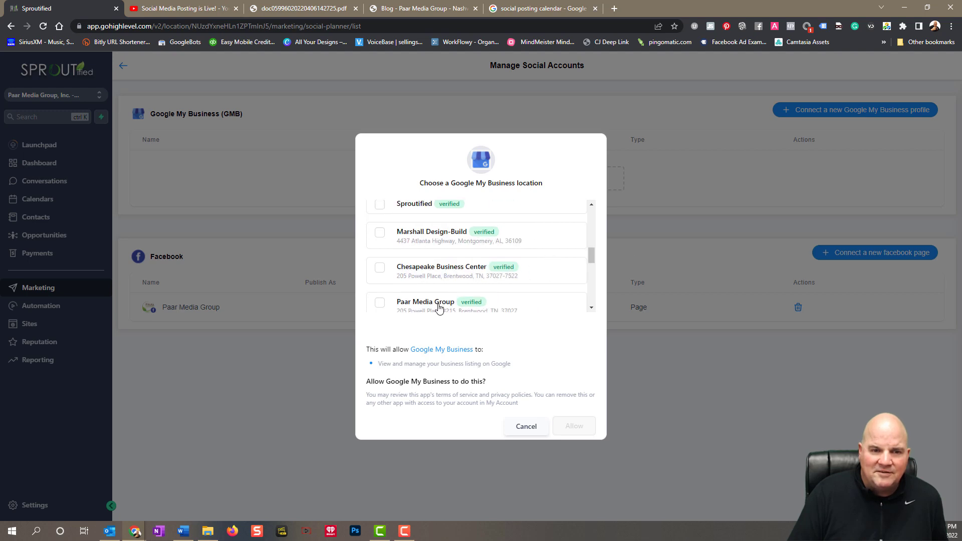
{"action": "left_click", "coordinate": [379, 303]}
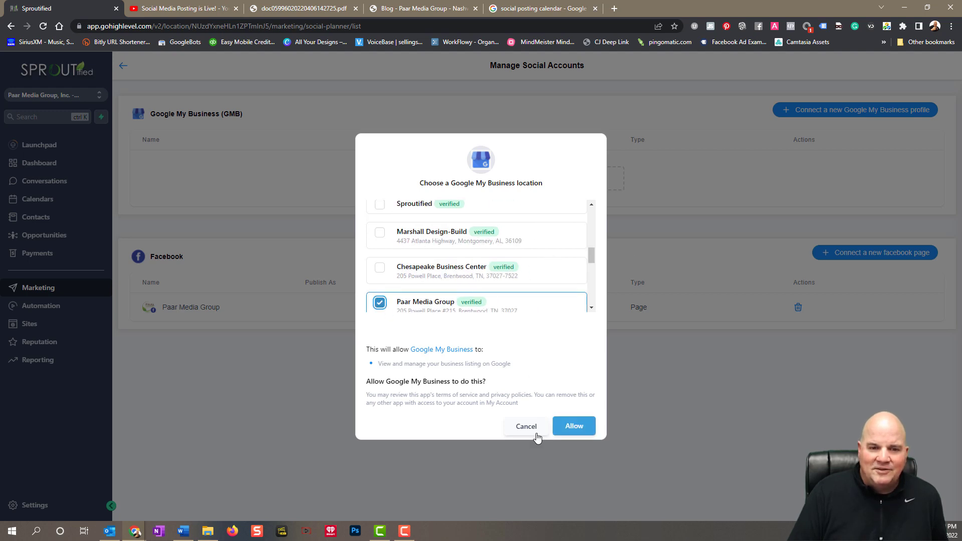
{"action": "left_click", "coordinate": [572, 426]}
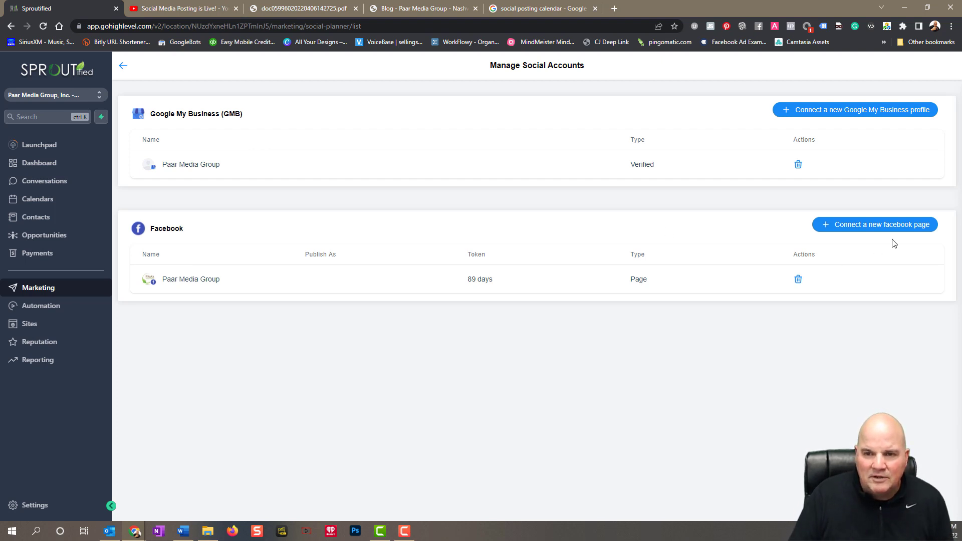
- Connect the Clean Air Green Tour Facebook page through the already linked Facebook login
{"action": "left_click", "coordinate": [880, 224]}
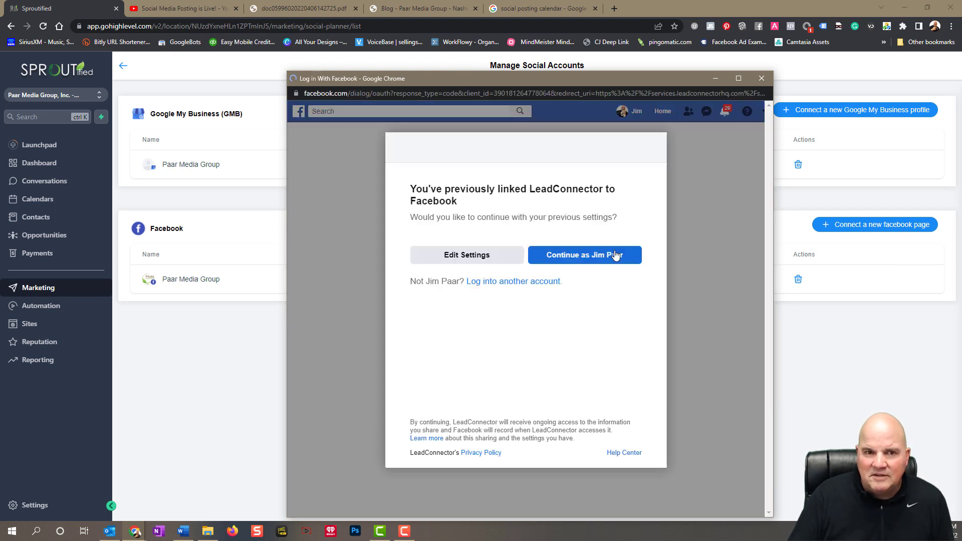
{"action": "left_click", "coordinate": [612, 254]}
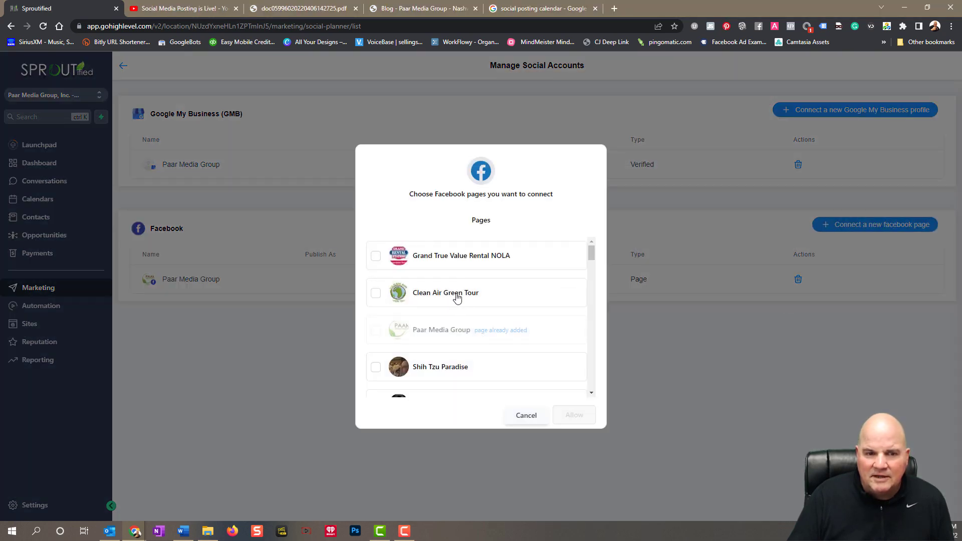
{"action": "left_click", "coordinate": [376, 293]}
{"action": "left_click", "coordinate": [573, 414]}
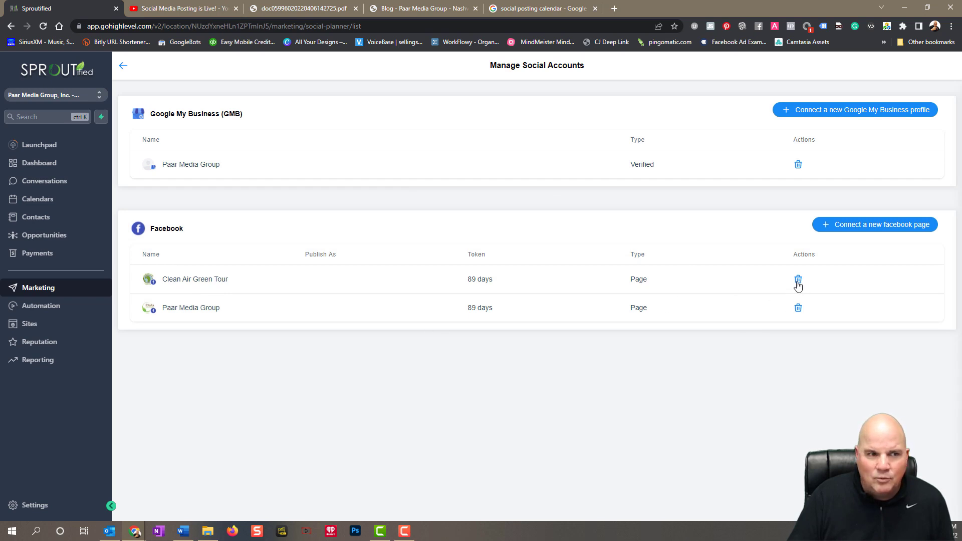
- Delete the Clean Air Green Tour connection, then connect the Grand True Value Rental NOLA Facebook page
{"action": "left_click", "coordinate": [798, 279]}
{"action": "left_click", "coordinate": [636, 314]}
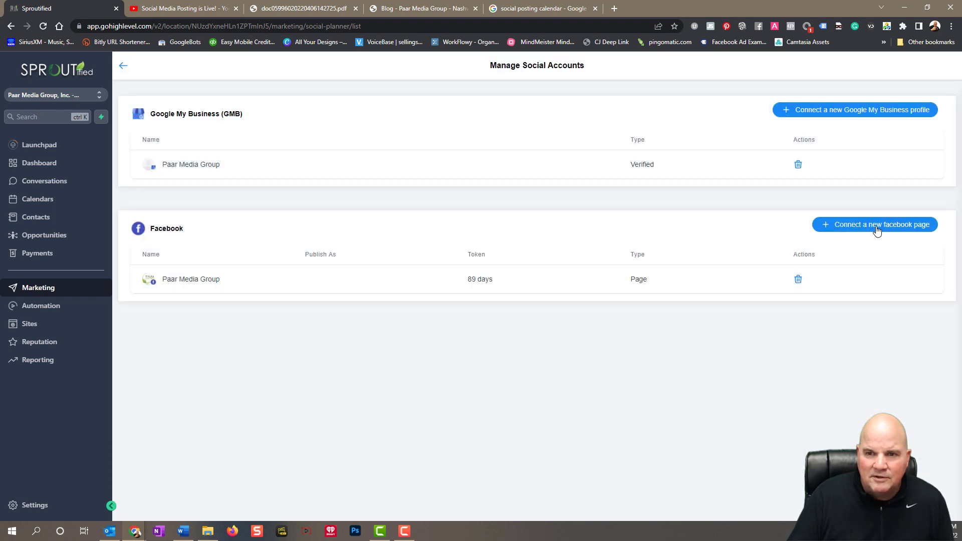
{"action": "left_click", "coordinate": [876, 229]}
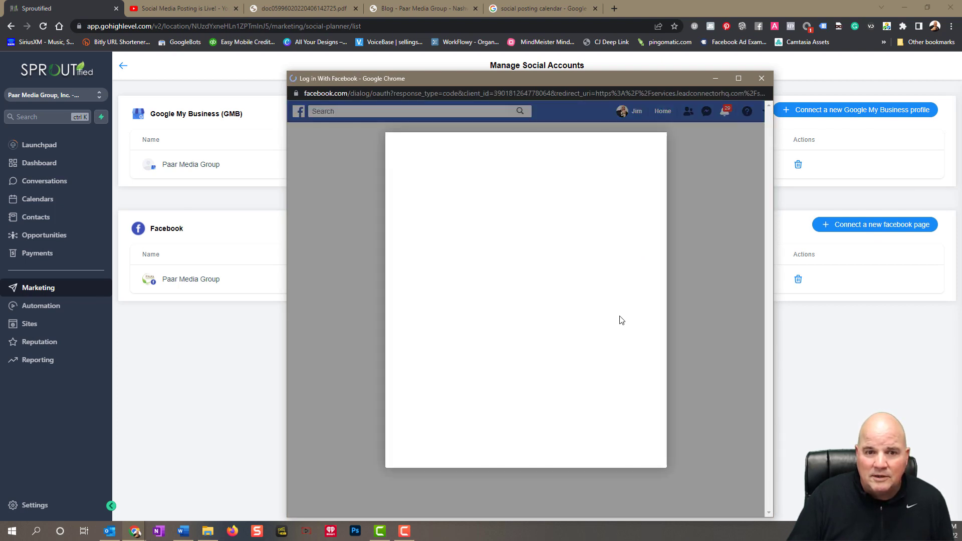
{"action": "left_click", "coordinate": [609, 266]}
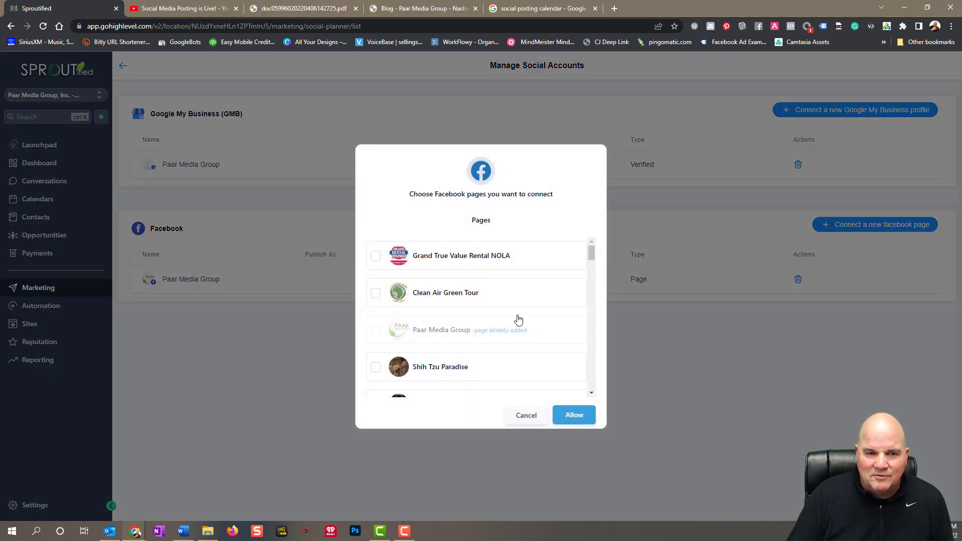
{"action": "left_click", "coordinate": [377, 261]}
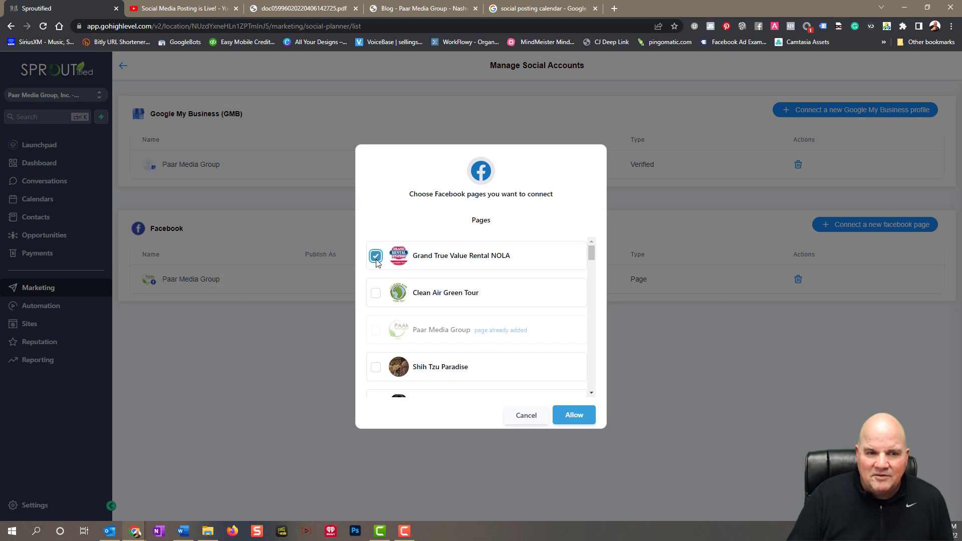
{"action": "left_click", "coordinate": [571, 416]}
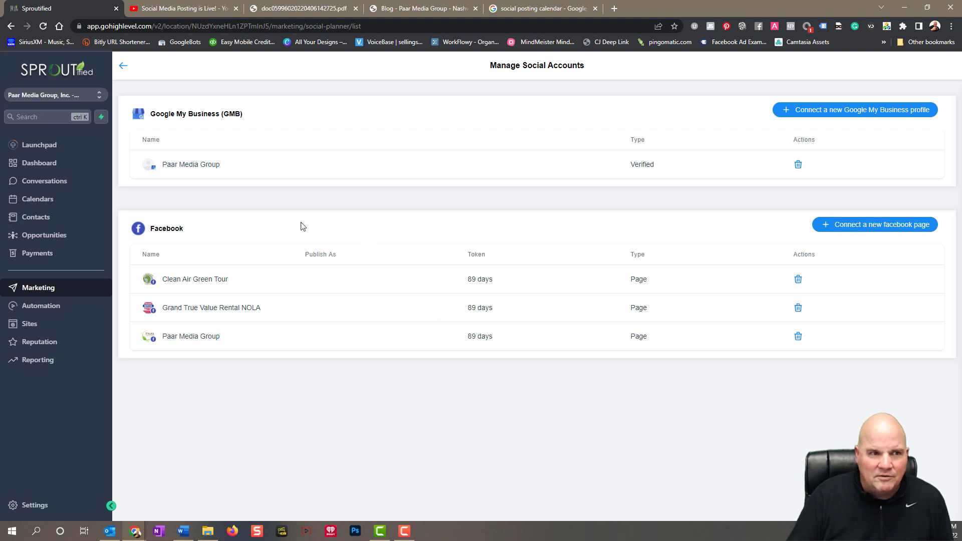
- Go back from Manage Social Accounts to the dashboard showing 4 connected socials
{"action": "left_click", "coordinate": [125, 67]}
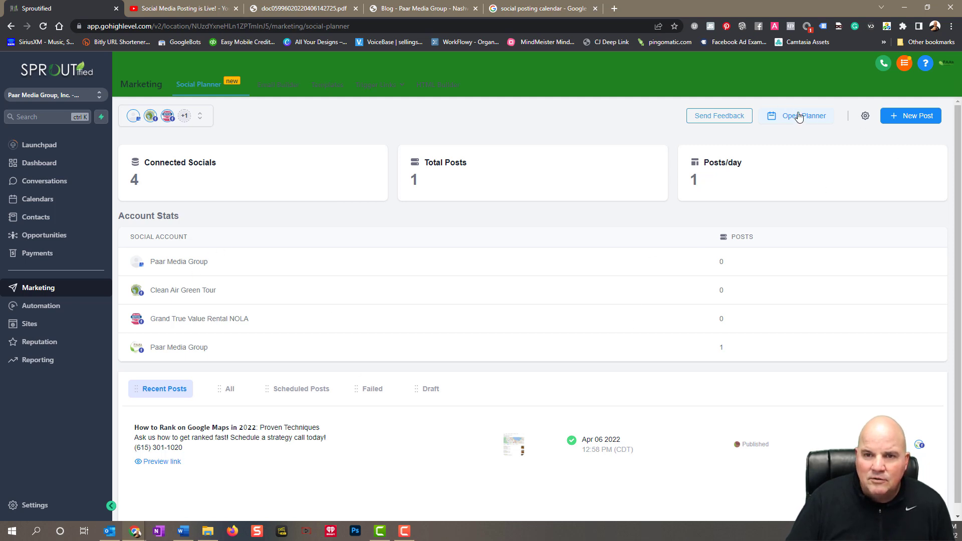
{"action": "left_click", "coordinate": [805, 118]}
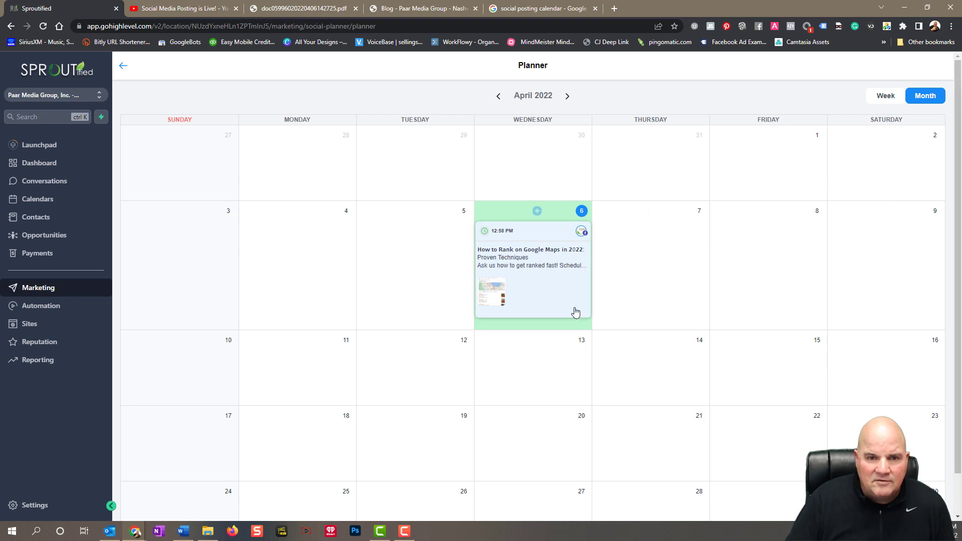
{"action": "mouse_move", "coordinate": [538, 275]}
{"action": "left_mouse_down"}
{"action": "mouse_move", "coordinate": [652, 298]}
{"action": "mouse_move", "coordinate": [569, 285]}
{"action": "mouse_move", "coordinate": [798, 348]}
{"action": "mouse_move", "coordinate": [593, 446]}
{"action": "mouse_move", "coordinate": [678, 445]}
{"action": "mouse_move", "coordinate": [616, 303]}
{"action": "mouse_move", "coordinate": [548, 273]}
{"action": "left_mouse_up"}
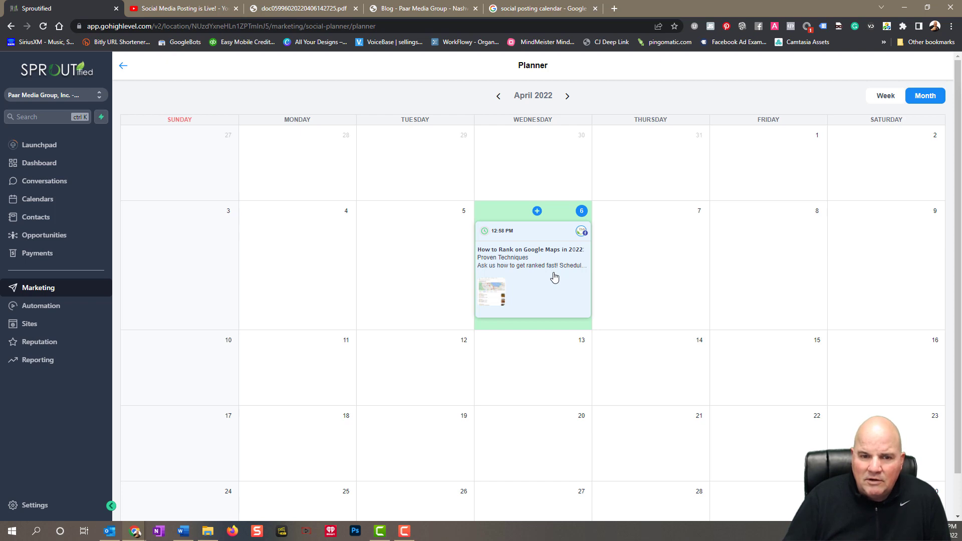
{"action": "mouse_move", "coordinate": [555, 278]}
{"action": "left_mouse_down"}
{"action": "mouse_move", "coordinate": [626, 311]}
{"action": "mouse_move", "coordinate": [642, 292]}
{"action": "mouse_move", "coordinate": [550, 273]}
{"action": "left_mouse_up"}
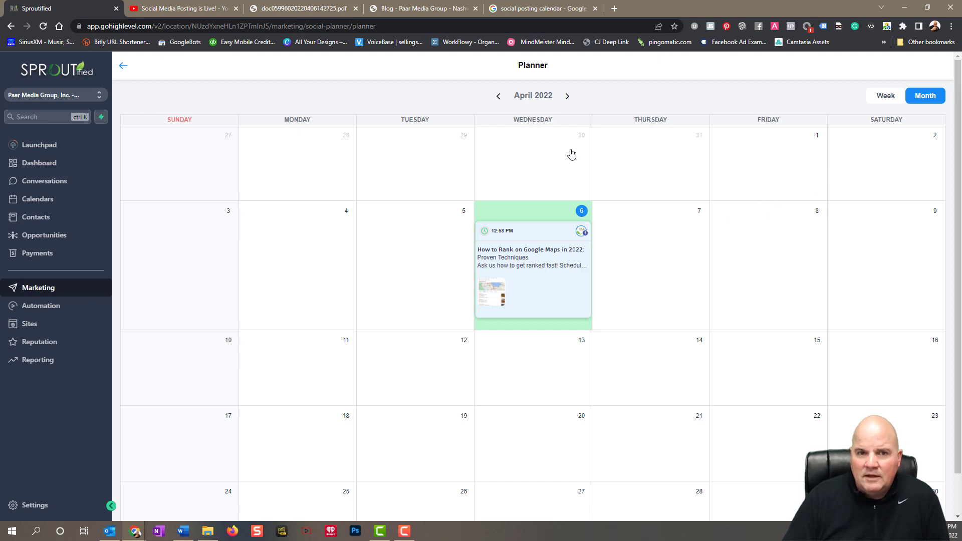
{"action": "left_click", "coordinate": [883, 94]}
{"action": "left_click", "coordinate": [932, 96]}
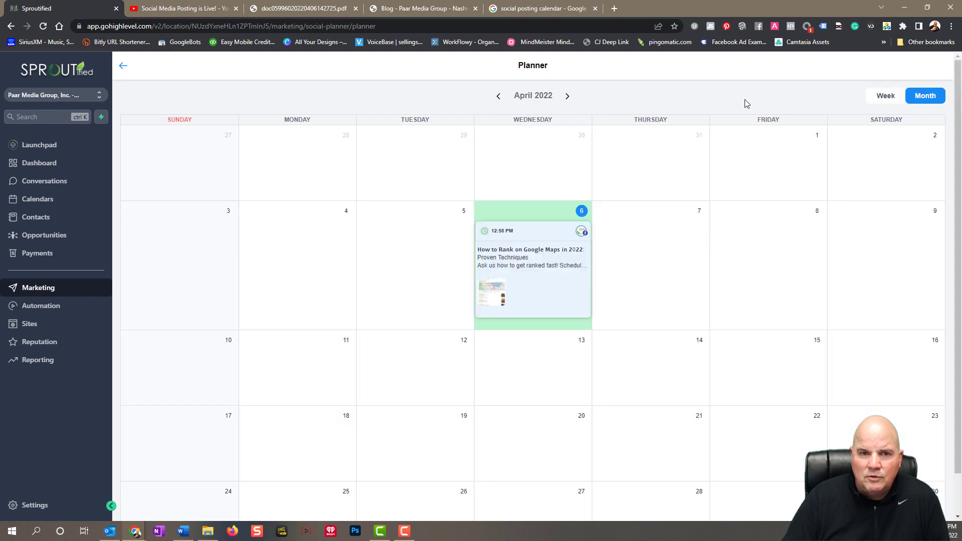
{"action": "left_click", "coordinate": [124, 65]}
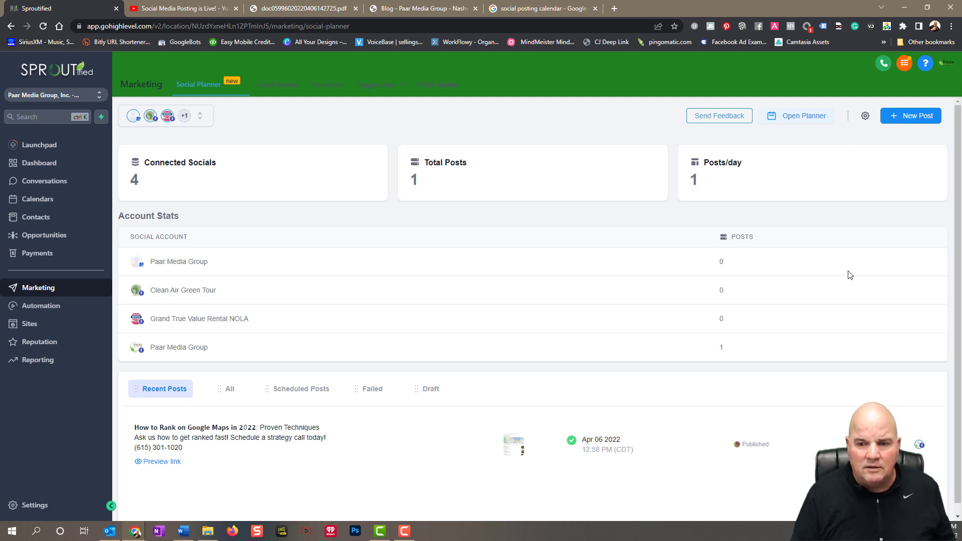
{"action": "scroll", "coordinate": [846, 355], "scroll_direction": "down", "scroll_amount": 1}
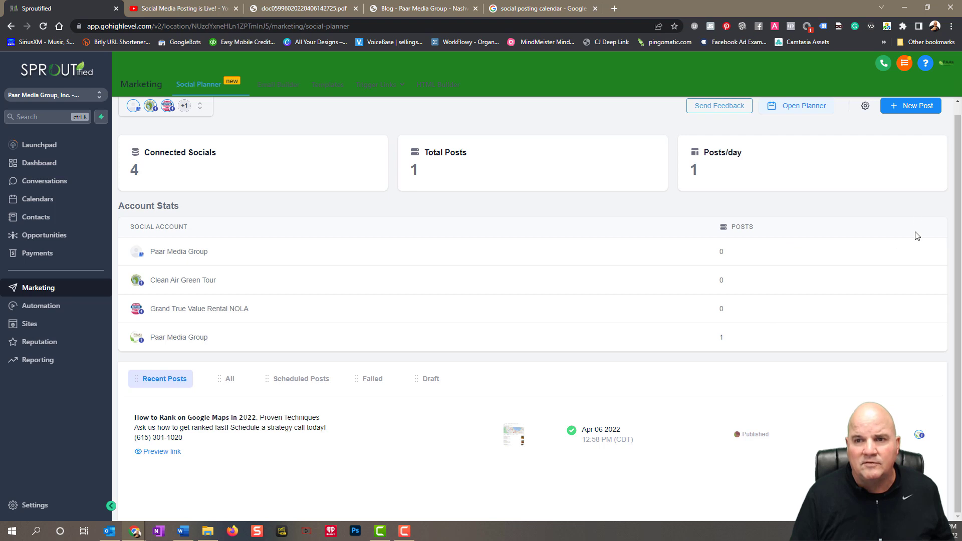
{"action": "scroll", "coordinate": [916, 236], "scroll_direction": "up", "scroll_amount": 1}
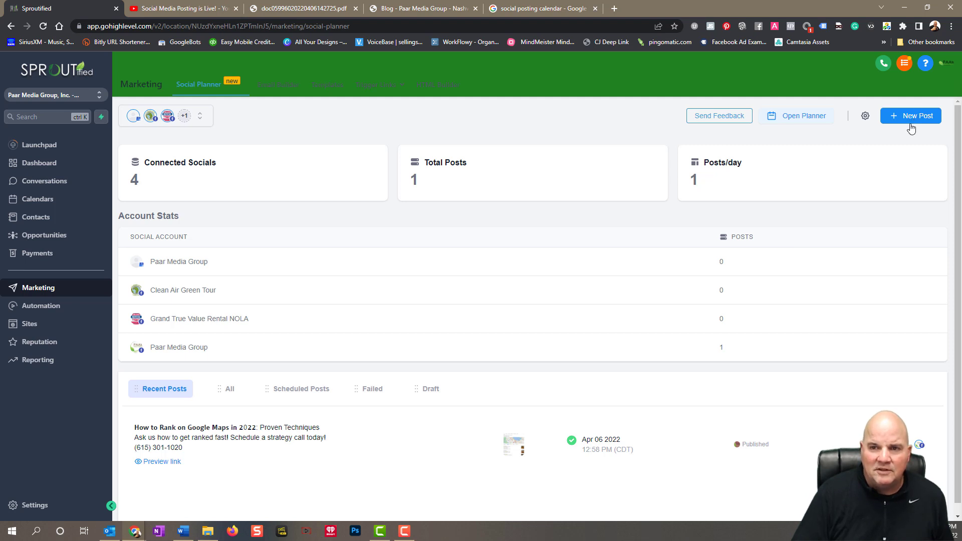
- Create a new social post with the Paar Media Group Facebook page as its destination
{"action": "left_click", "coordinate": [912, 122]}
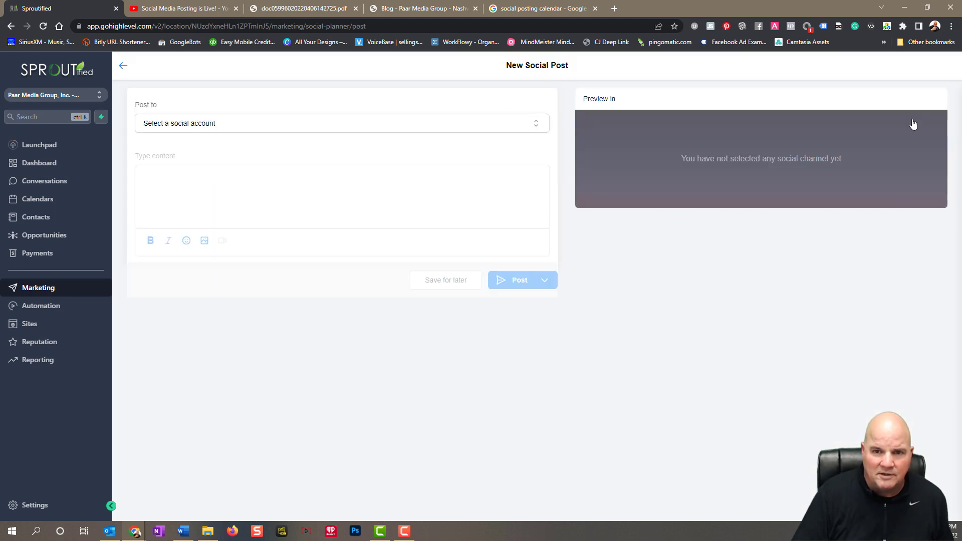
{"action": "left_click", "coordinate": [214, 126]}
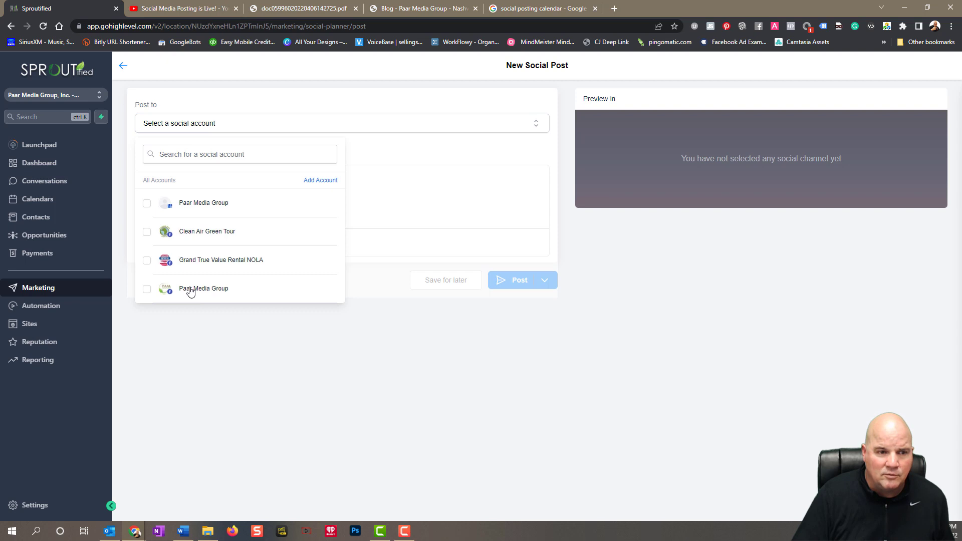
{"action": "left_click", "coordinate": [145, 291]}
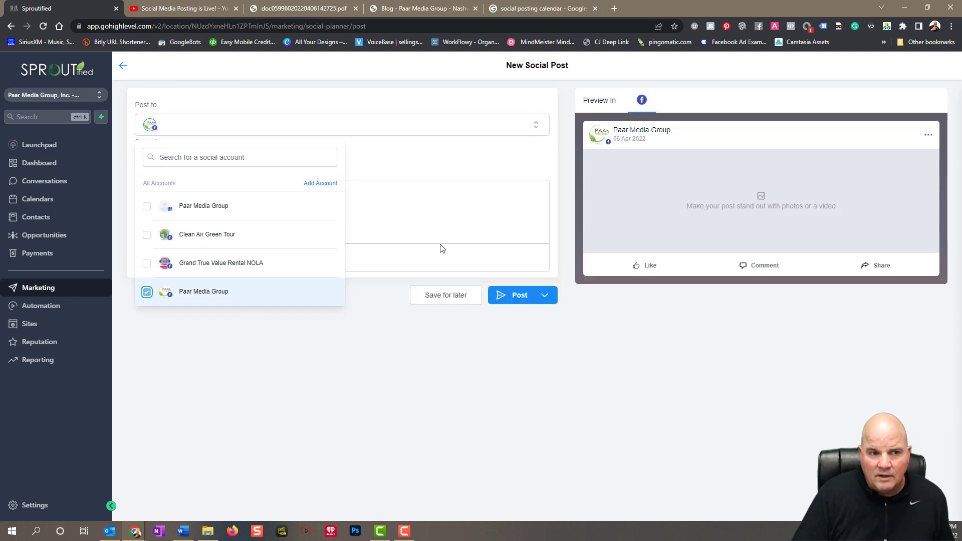
{"action": "left_click", "coordinate": [466, 210]}
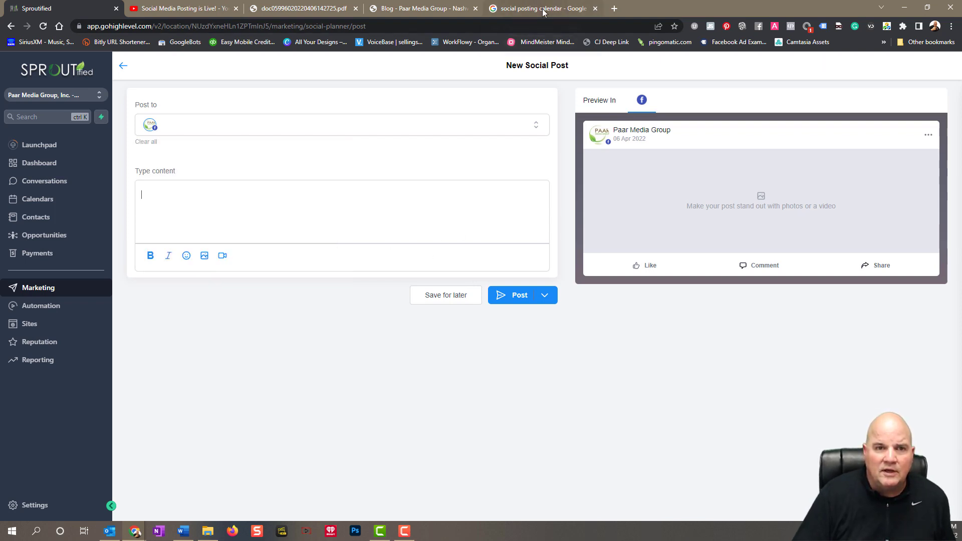
- Open the Nashville SEO Agencies blog post and select its heading and tagline to copy
{"action": "left_click", "coordinate": [441, 9]}
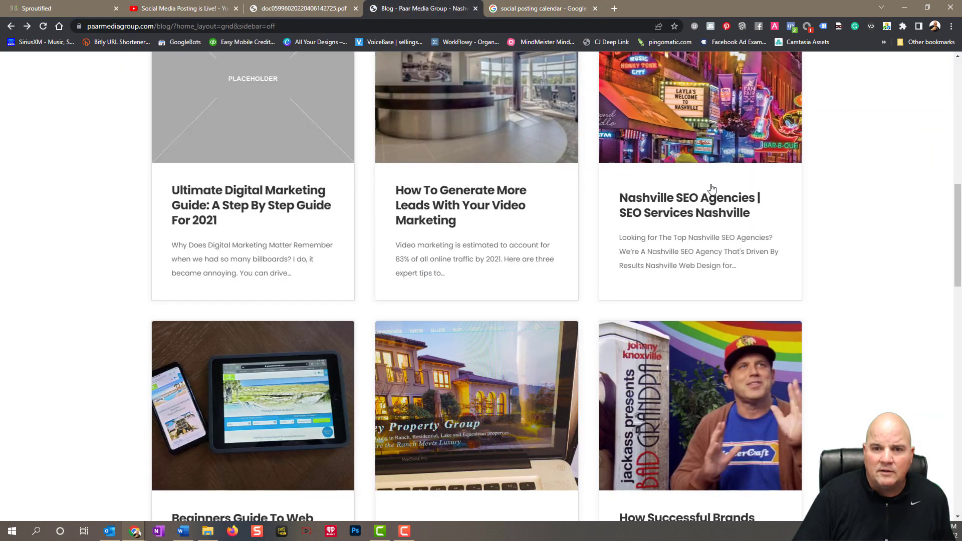
{"action": "scroll", "coordinate": [848, 219], "scroll_direction": "up", "scroll_amount": 5}
{"action": "scroll", "coordinate": [848, 218], "scroll_direction": "down", "scroll_amount": 5}
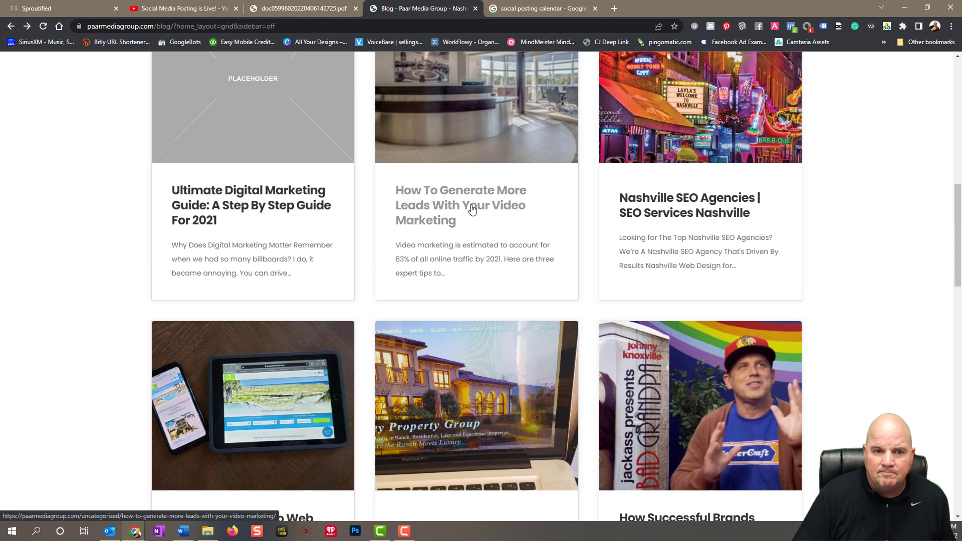
{"action": "left_click", "coordinate": [699, 214]}
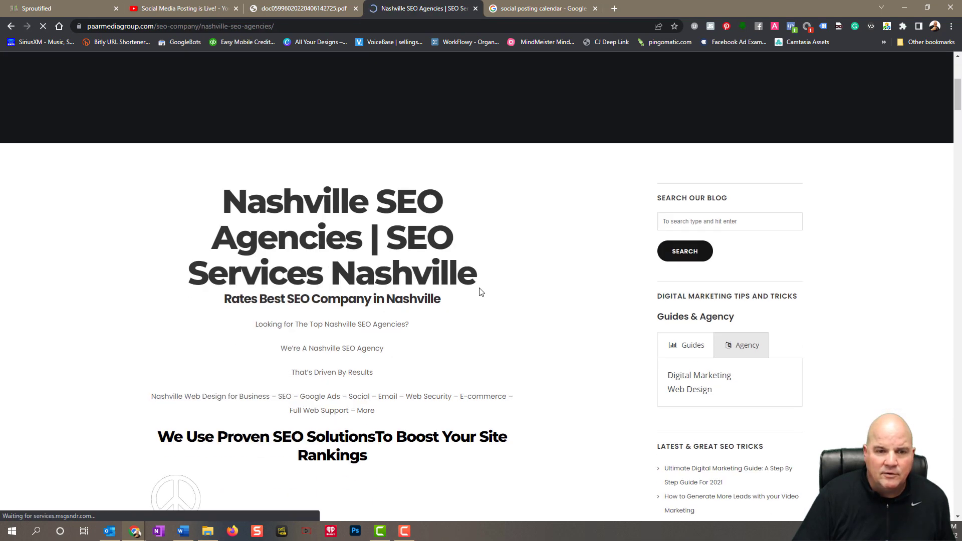
{"action": "left_click_drag", "start_coordinate": [441, 311], "coordinate": [208, 208]}
{"action": "key", "text": "ctrl+c"}
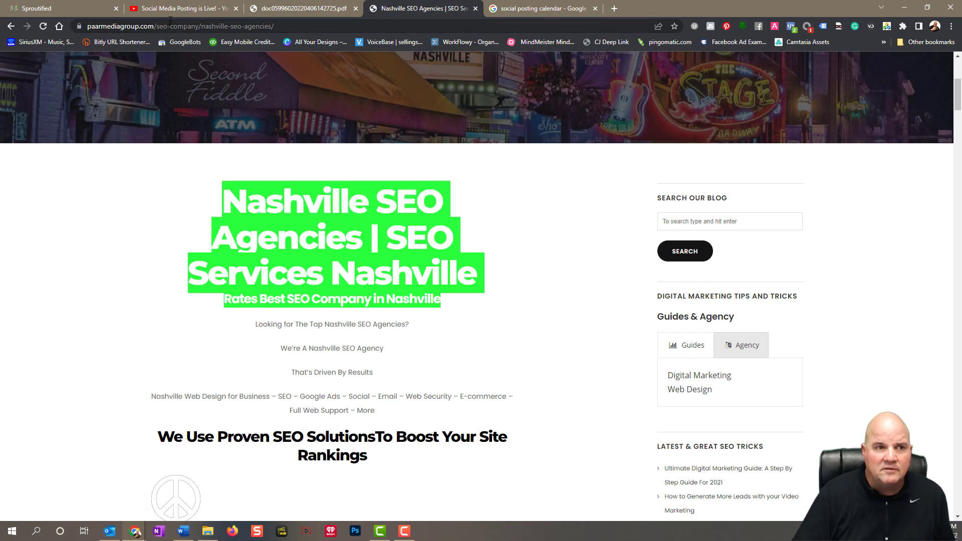
{"action": "left_click", "coordinate": [72, 5]}
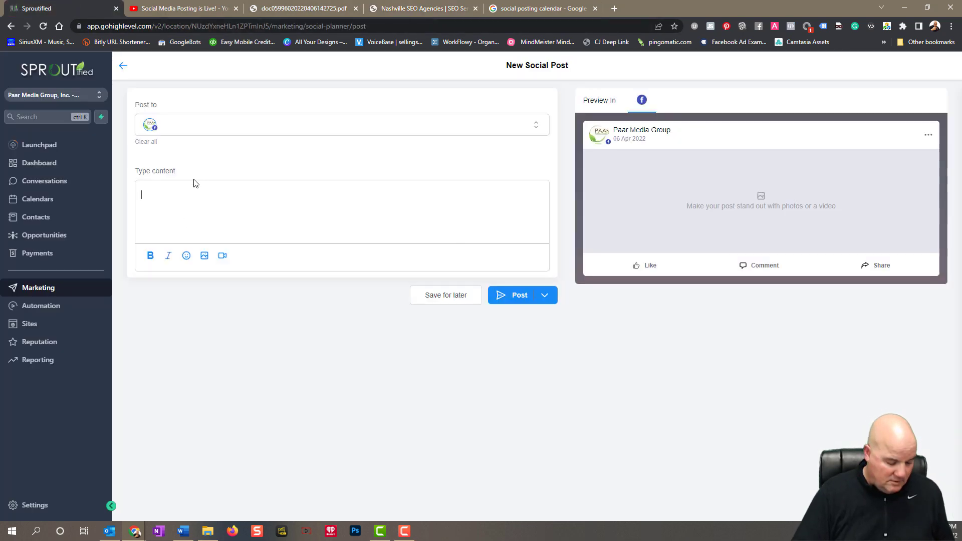
- Paste the Nashville SEO Agencies heading and tagline, making 'Rates Best SEO Company in Nashville' bold
{"action": "key", "text": "ctrl+v"}
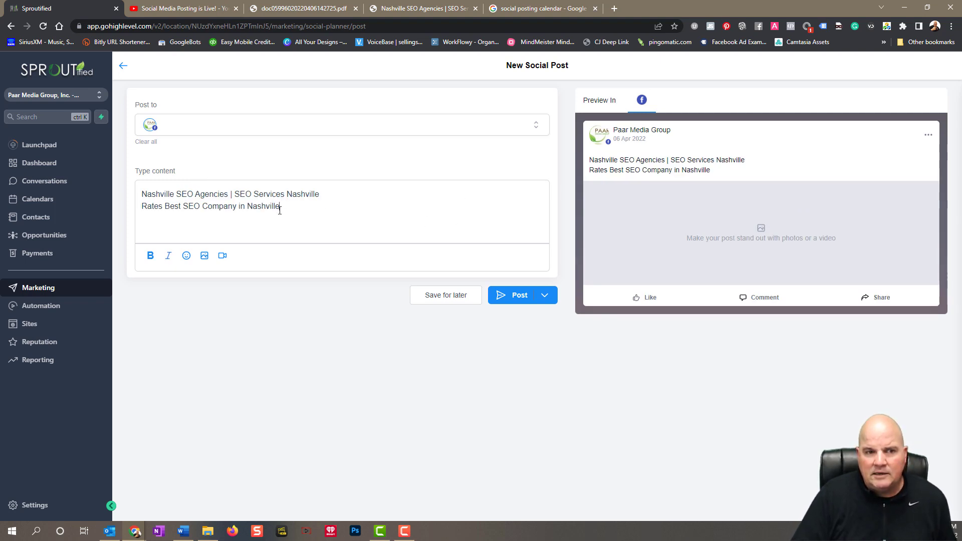
{"action": "left_click_drag", "start_coordinate": [280, 211], "coordinate": [130, 212]}
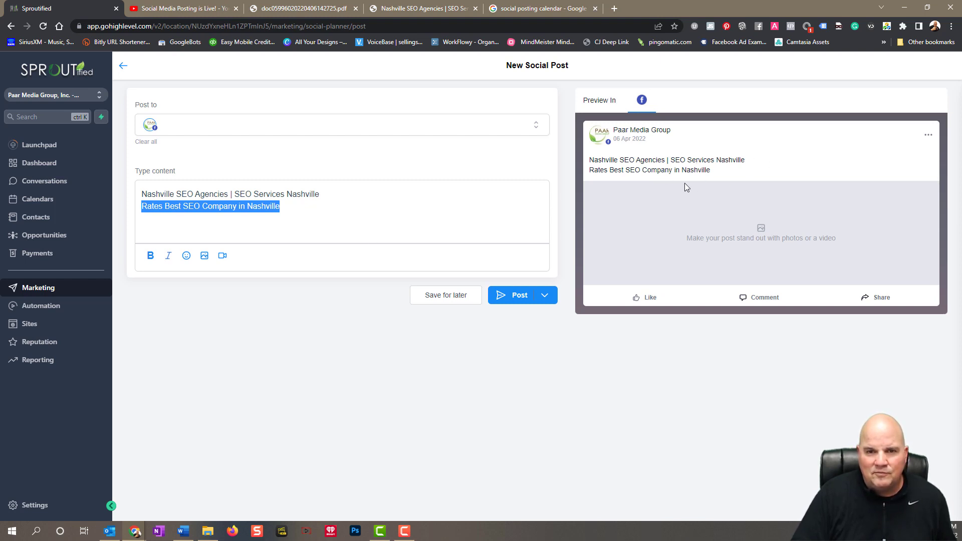
{"action": "left_click", "coordinate": [150, 256]}
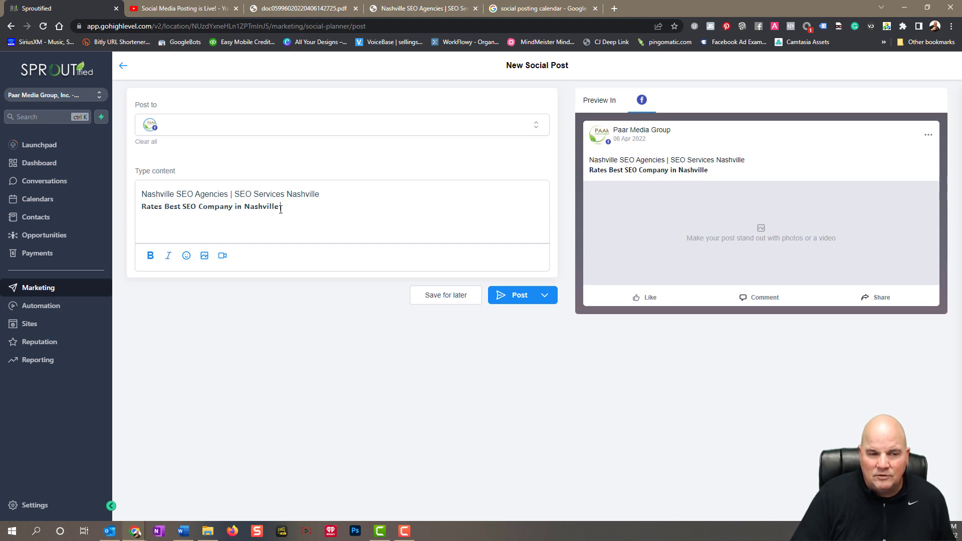
{"action": "left_click_drag", "start_coordinate": [275, 209], "coordinate": [140, 207]}
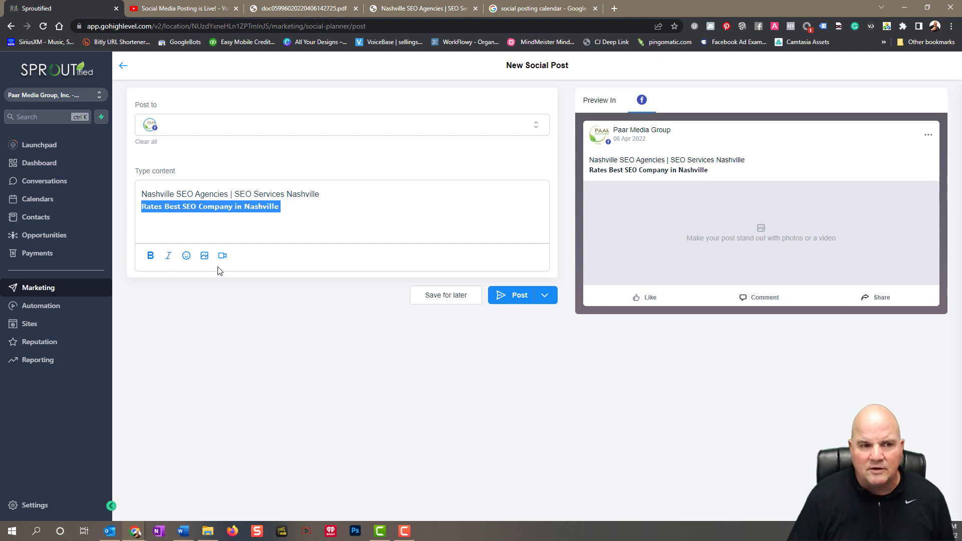
- Copy the Trinity Contractors logo from the article's Testimonials, then resume writing below the tagline
{"action": "left_click", "coordinate": [420, 8]}
{"action": "left_click", "coordinate": [561, 306]}
{"action": "scroll", "coordinate": [561, 326], "scroll_direction": "down", "scroll_amount": 15}
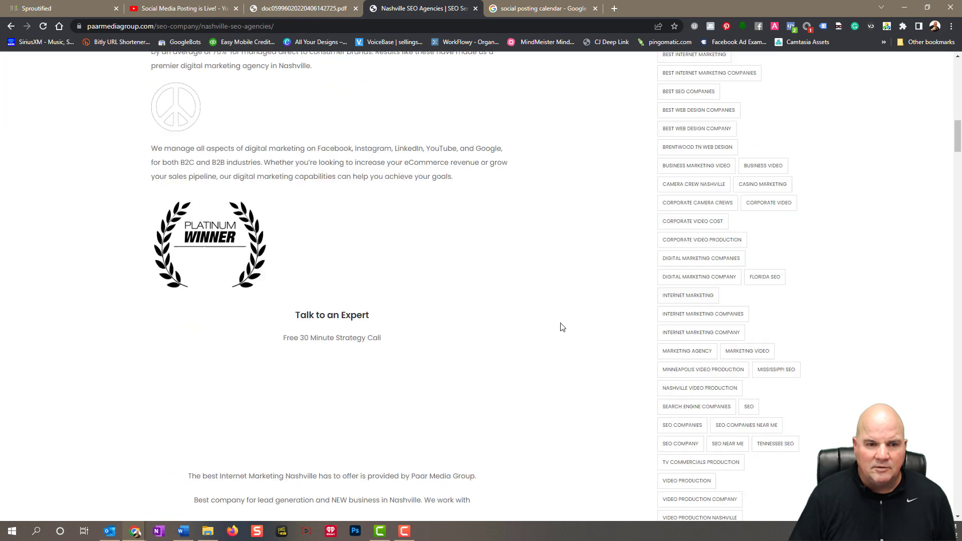
{"action": "scroll", "coordinate": [559, 326], "scroll_direction": "down", "scroll_amount": 10}
{"action": "scroll", "coordinate": [555, 327], "scroll_direction": "down", "scroll_amount": 5}
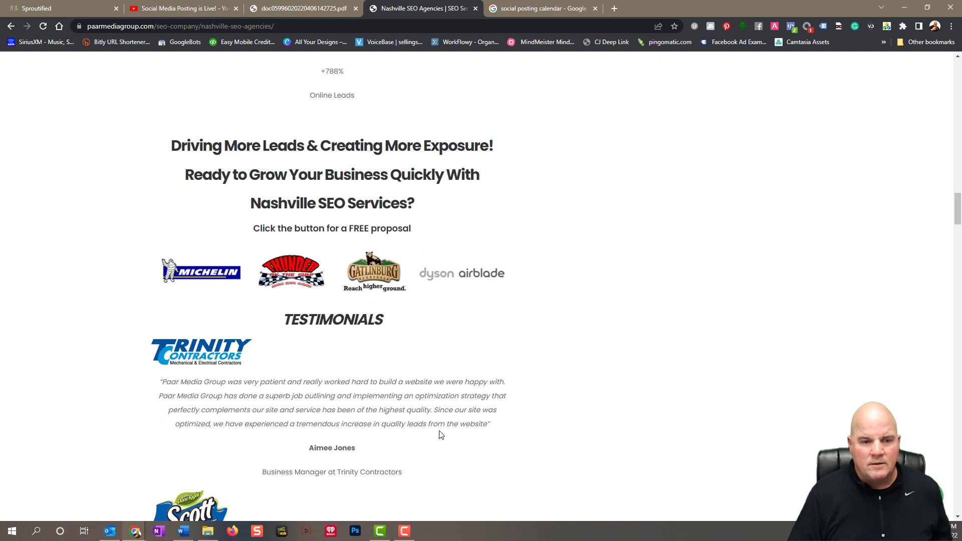
{"action": "left_click_drag", "start_coordinate": [391, 481], "coordinate": [147, 392]}
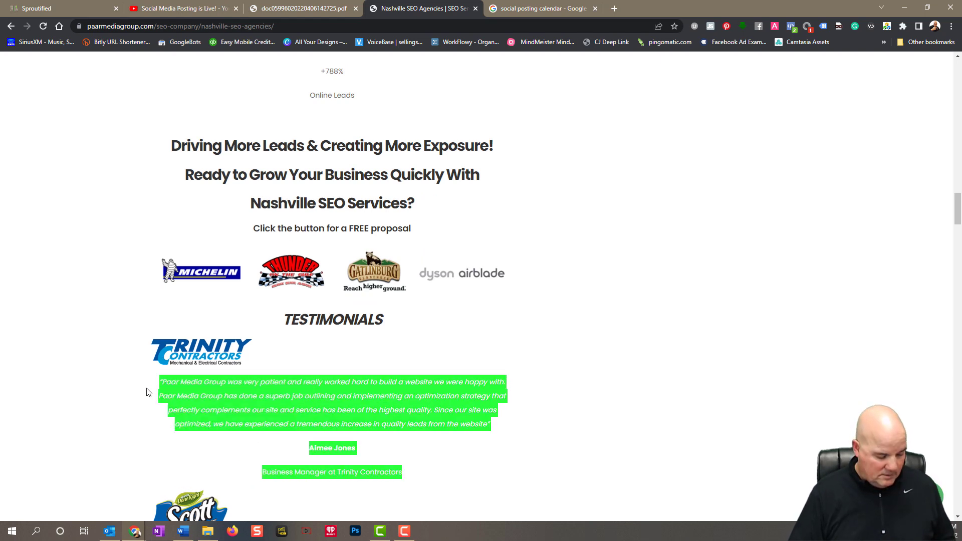
{"action": "right_click", "coordinate": [200, 351]}
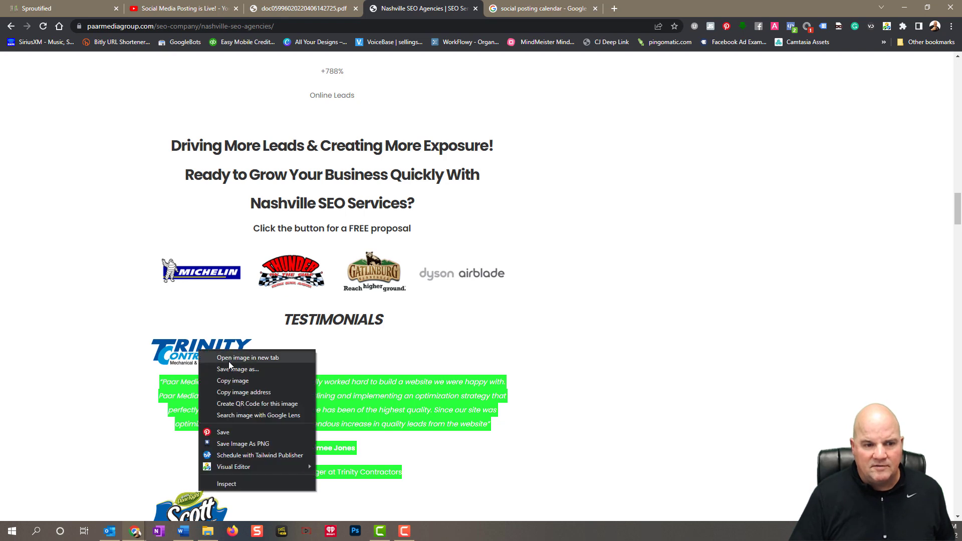
{"action": "left_click", "coordinate": [240, 383]}
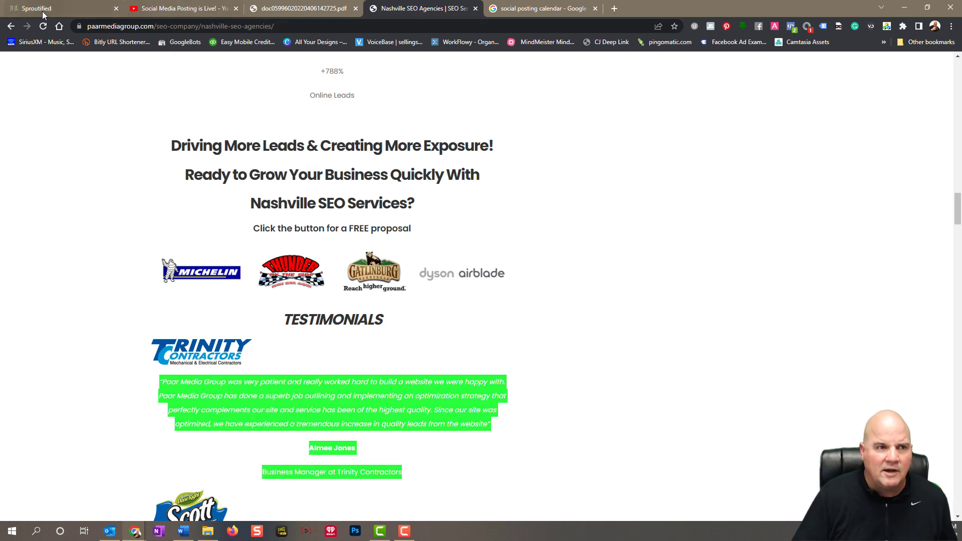
{"action": "left_click", "coordinate": [43, 11]}
{"action": "left_click", "coordinate": [303, 218]}
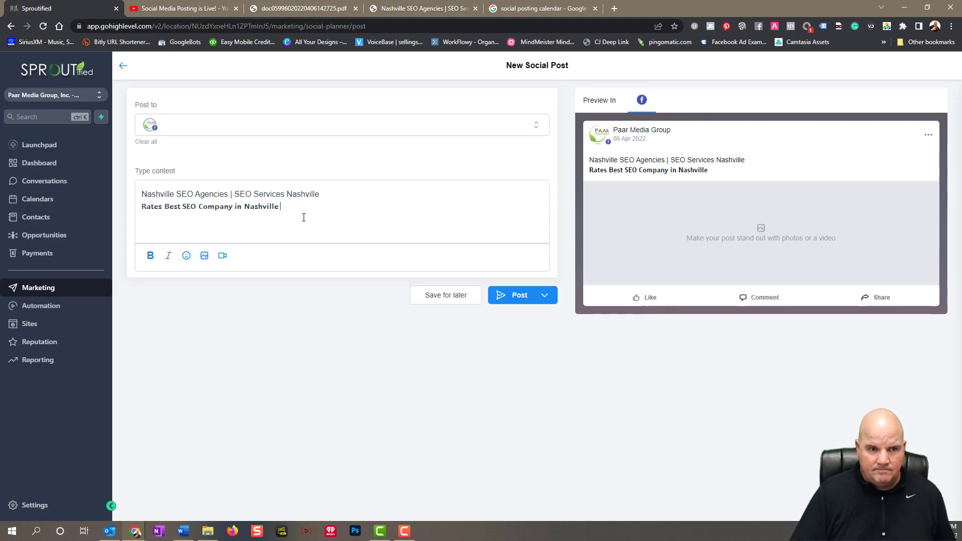
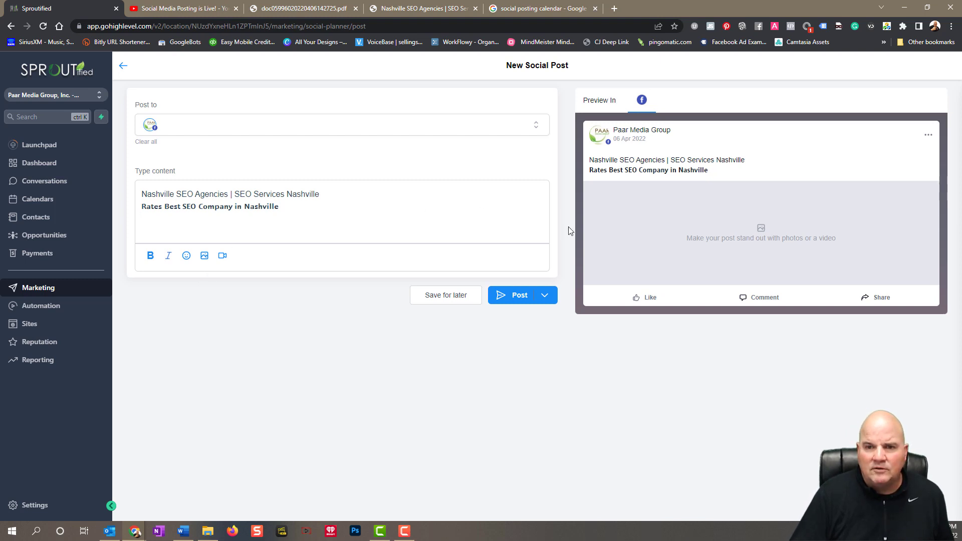
- Start the #seonashville hashtag on a new line and glance at the Nashville SEO Agencies page
{"action": "key", "text": "Return"}
{"action": "type", "text": "#"}
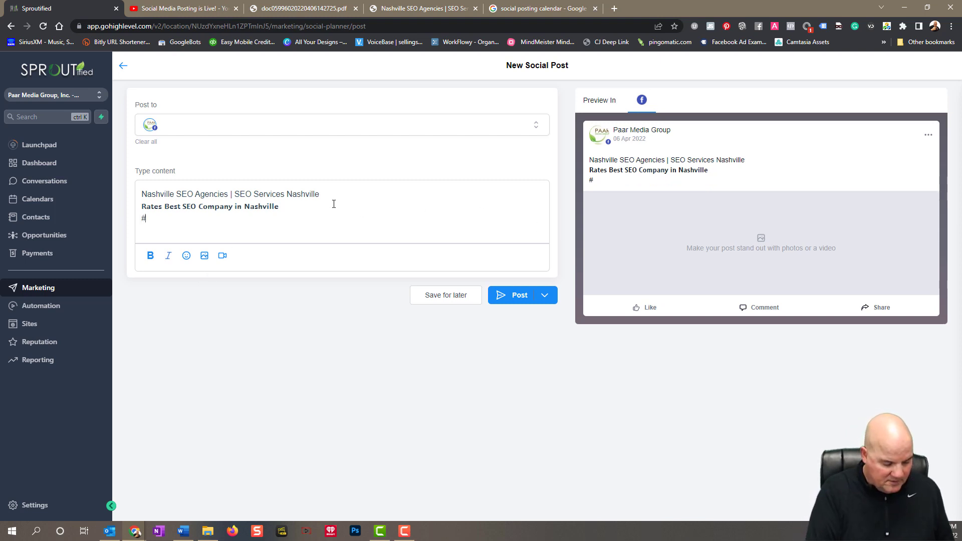
{"action": "type", "text": "seonashville"}
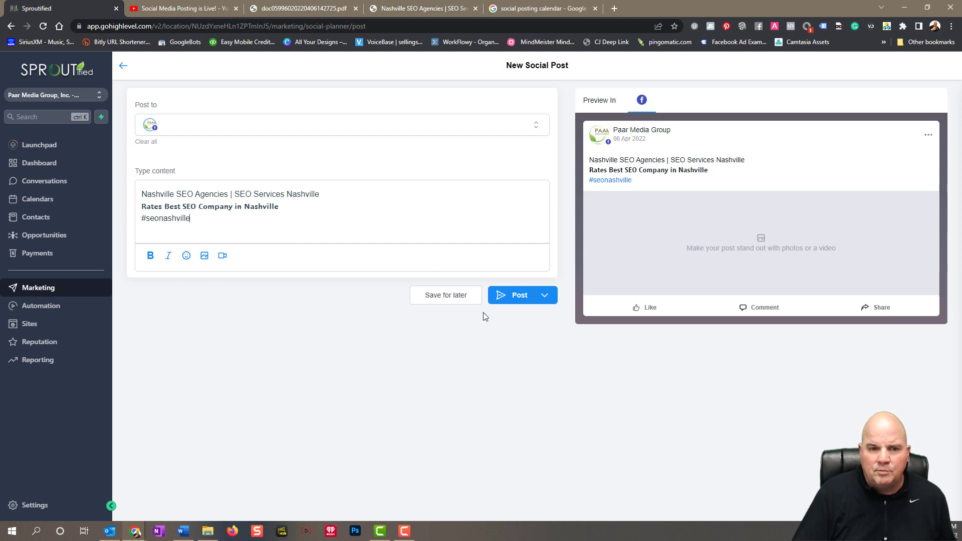
{"action": "left_click", "coordinate": [433, 10]}
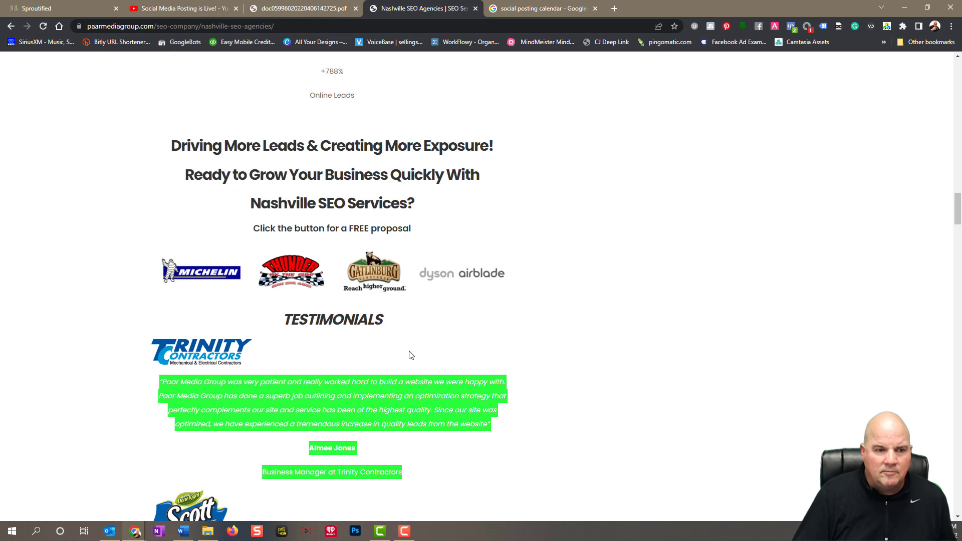
{"action": "left_click", "coordinate": [60, 9]}
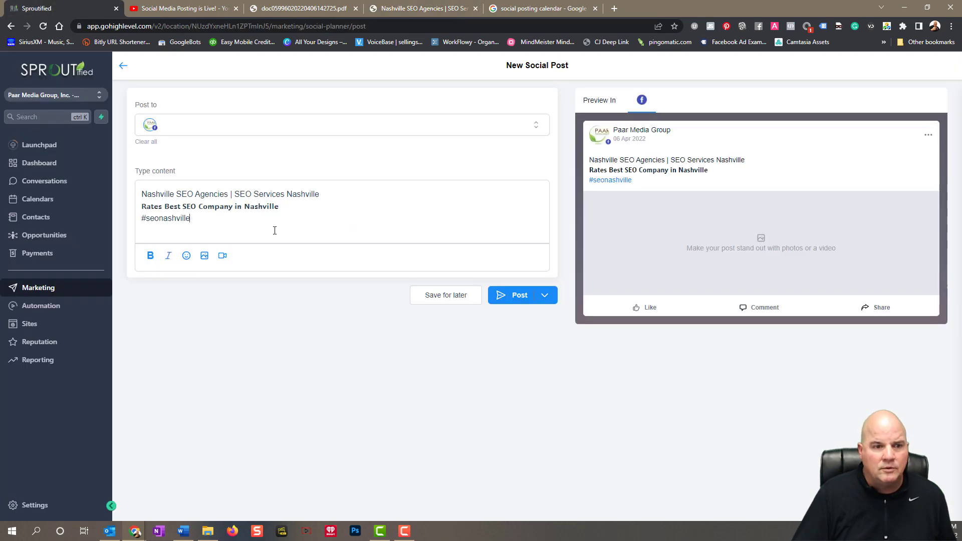
- Add a 'WHAT OUR CLIENTS ARE SAYING' line above the hashtag and paste the client testimonial
{"action": "left_click", "coordinate": [292, 208]}
{"action": "key", "text": "Return"}
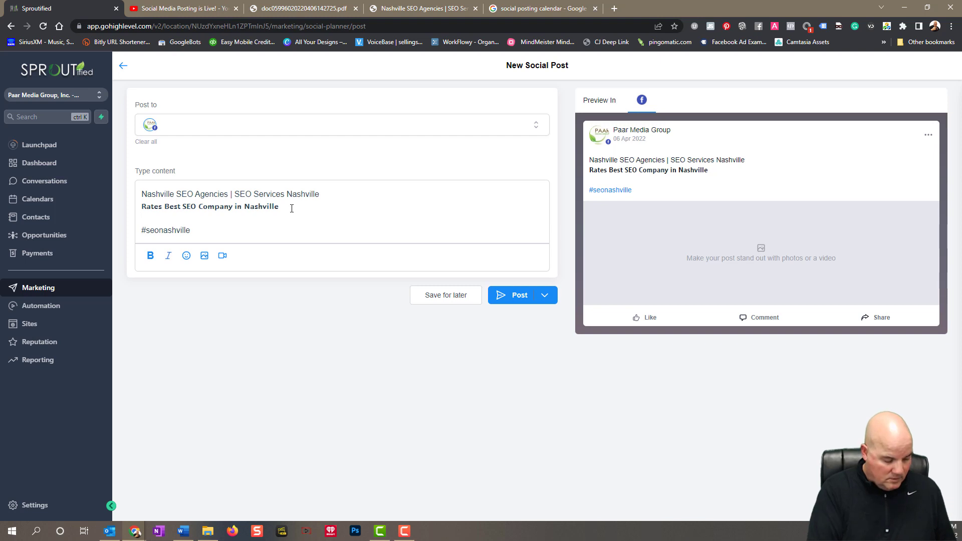
{"action": "type", "text": "WHAT "}
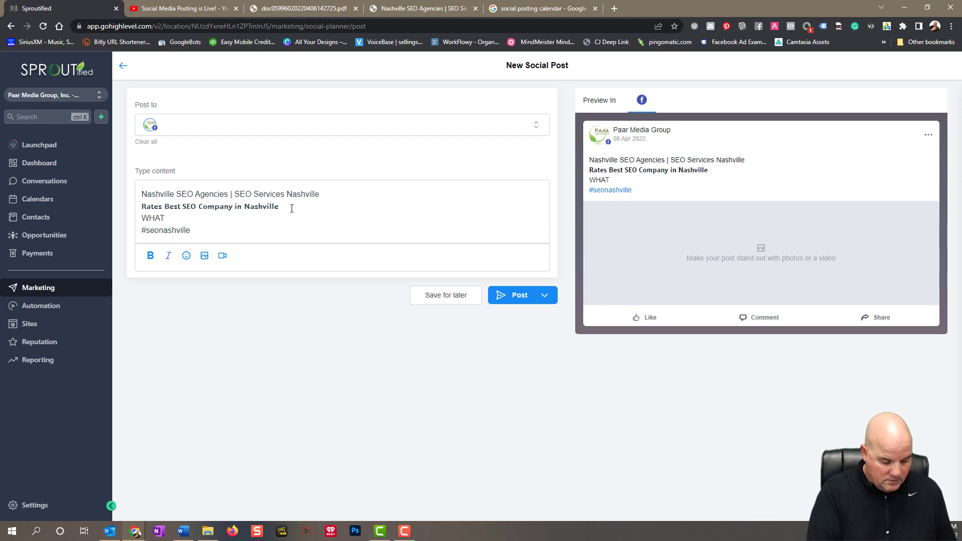
{"action": "type", "text": "OUR CLIENTS ARE SYAING"}
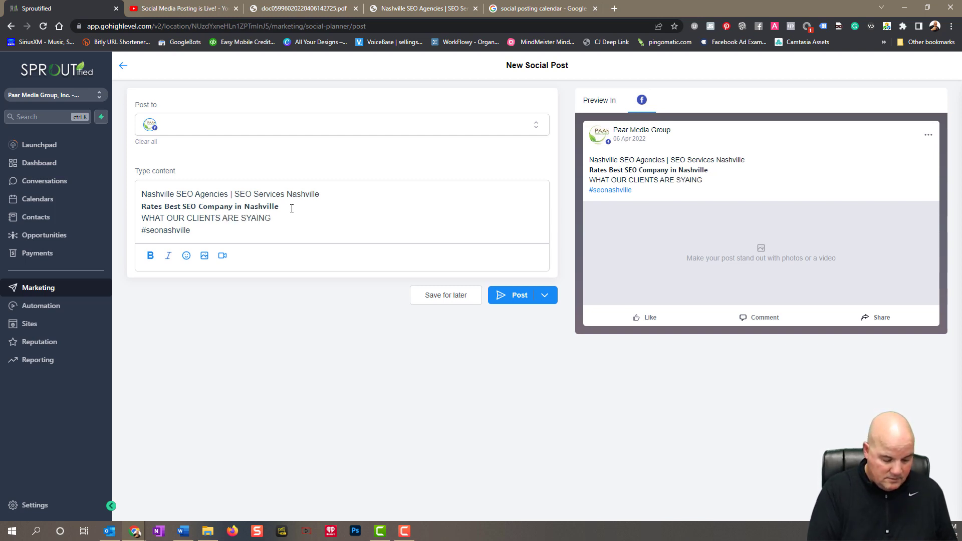
{"action": "key", "text": "BackSpace"}
{"action": "key", "text": "BackSpace"}
{"action": "key", "text": "BackSpace"}
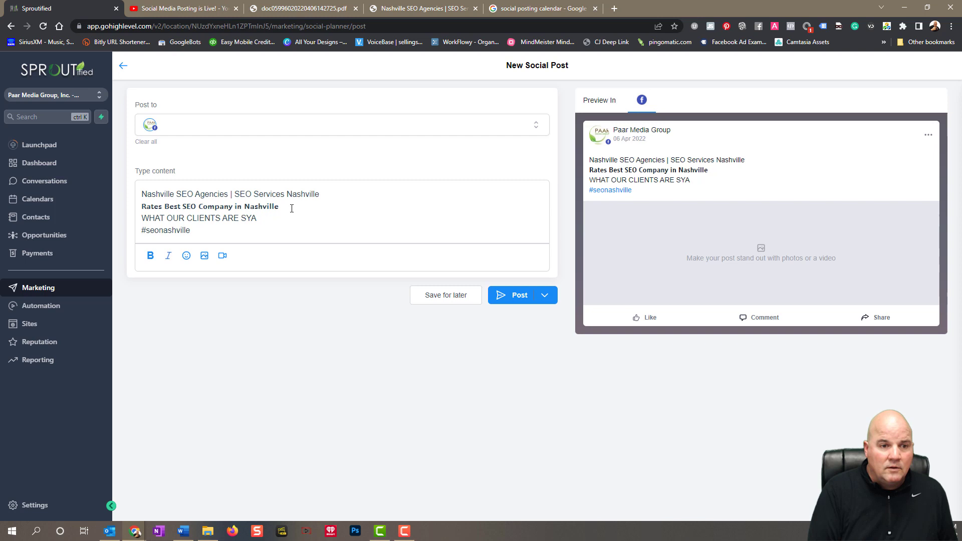
{"action": "type", "text": "ING"}
{"action": "key", "text": "Return"}
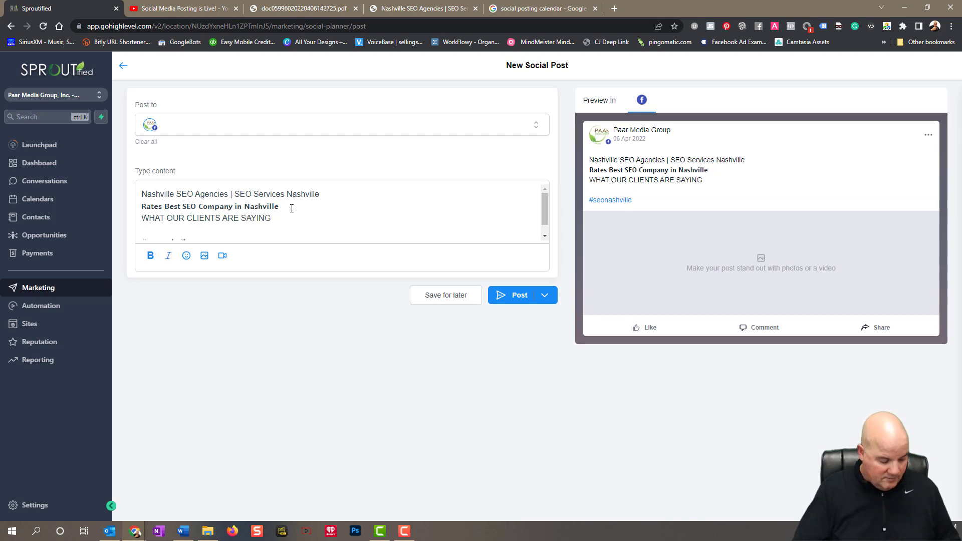
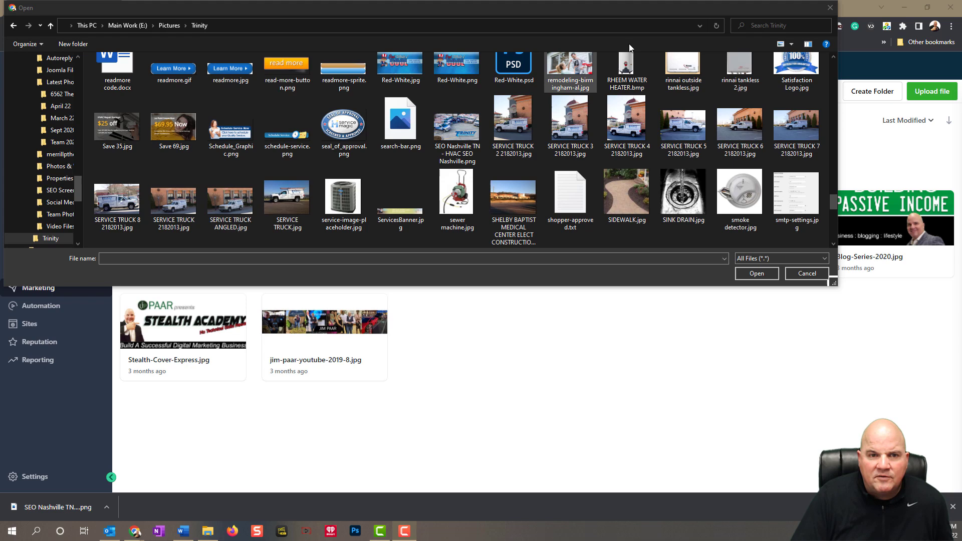
- Upload 'SEO Nashville TN - HVAC SEO Nashville.png' and attach it to the post
{"action": "left_click", "coordinate": [465, 129]}
{"action": "double_click", "coordinate": [465, 129]}
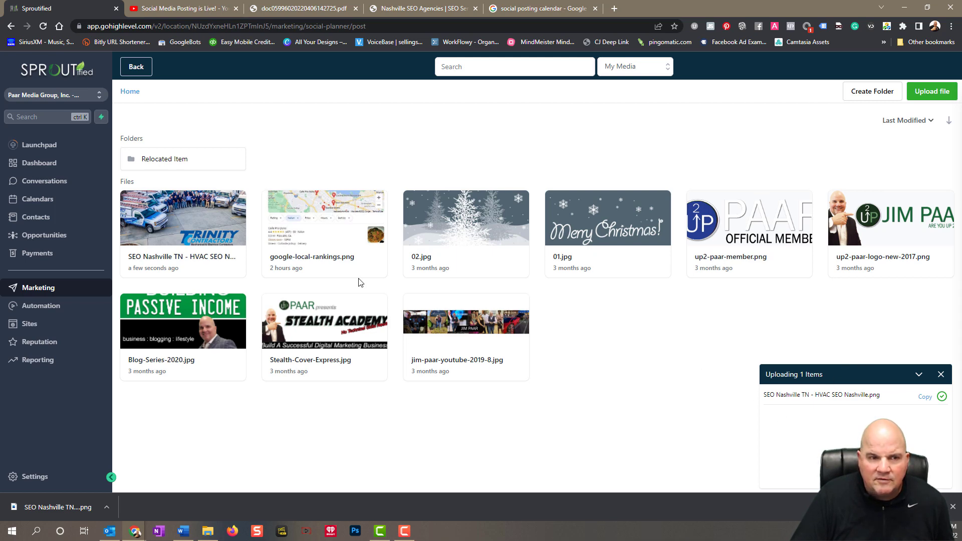
{"action": "left_click", "coordinate": [196, 215]}
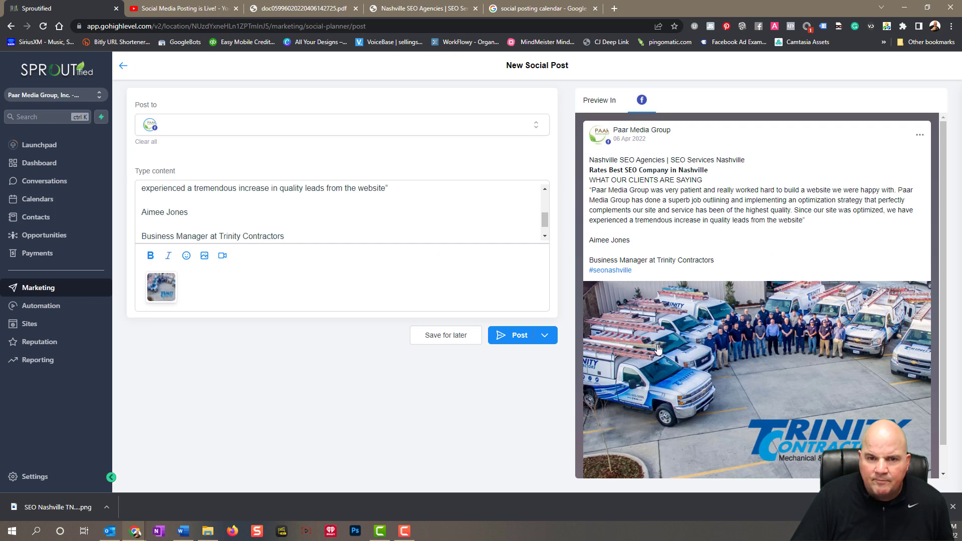
- Schedule the post for April 7, 2022 at 07:23 AM
{"action": "left_click", "coordinate": [548, 340]}
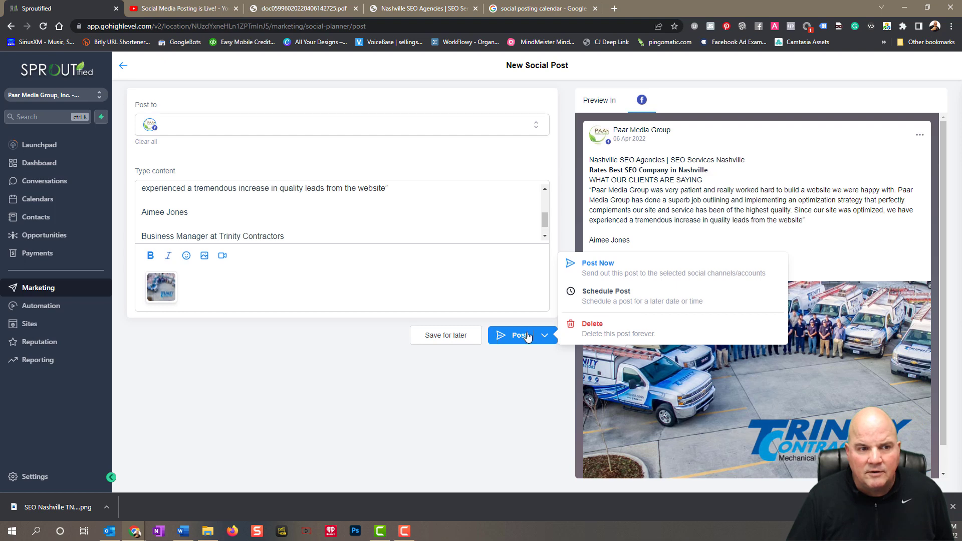
{"action": "left_click", "coordinate": [619, 295]}
{"action": "left_click", "coordinate": [564, 224]}
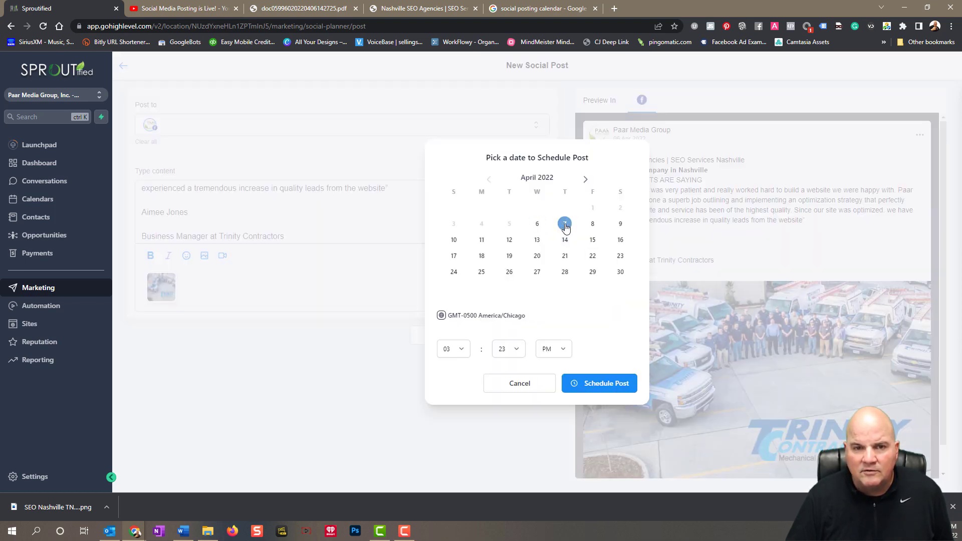
{"action": "left_click", "coordinate": [465, 355]}
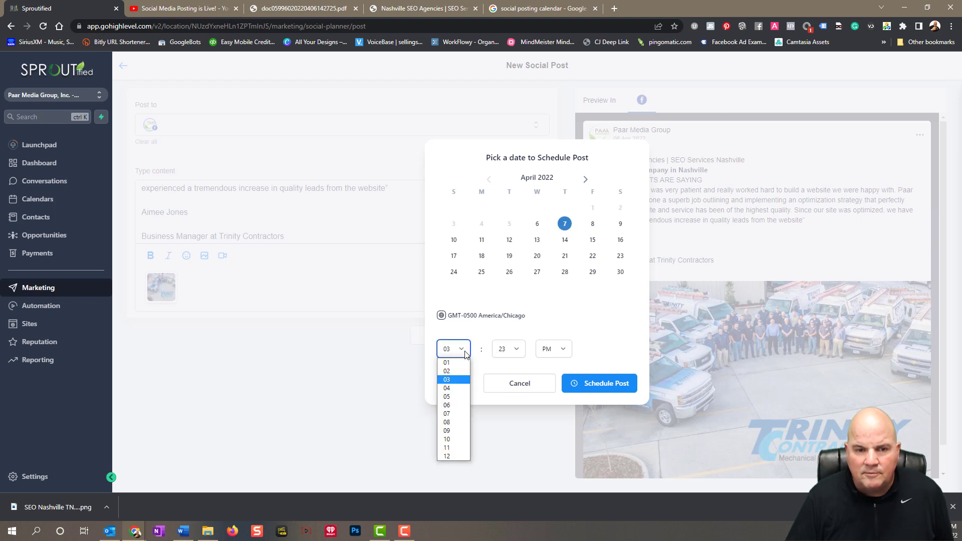
{"action": "left_click", "coordinate": [447, 413]}
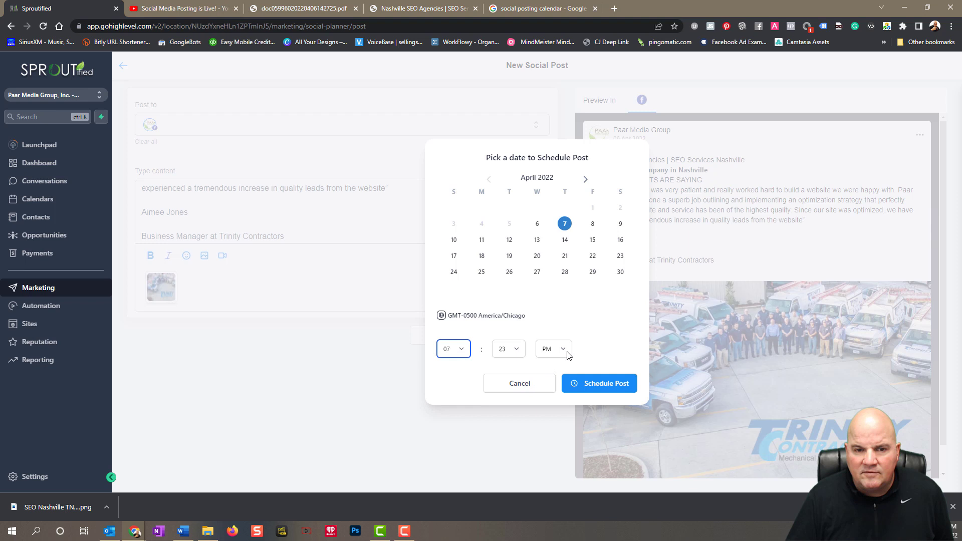
{"action": "left_click", "coordinate": [563, 351]}
{"action": "left_click", "coordinate": [547, 364]}
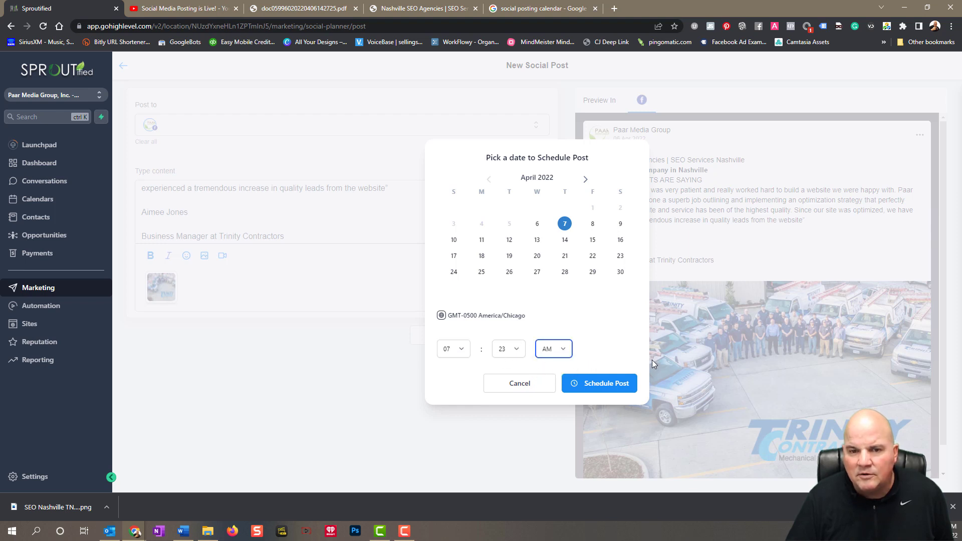
{"action": "left_click", "coordinate": [589, 392]}
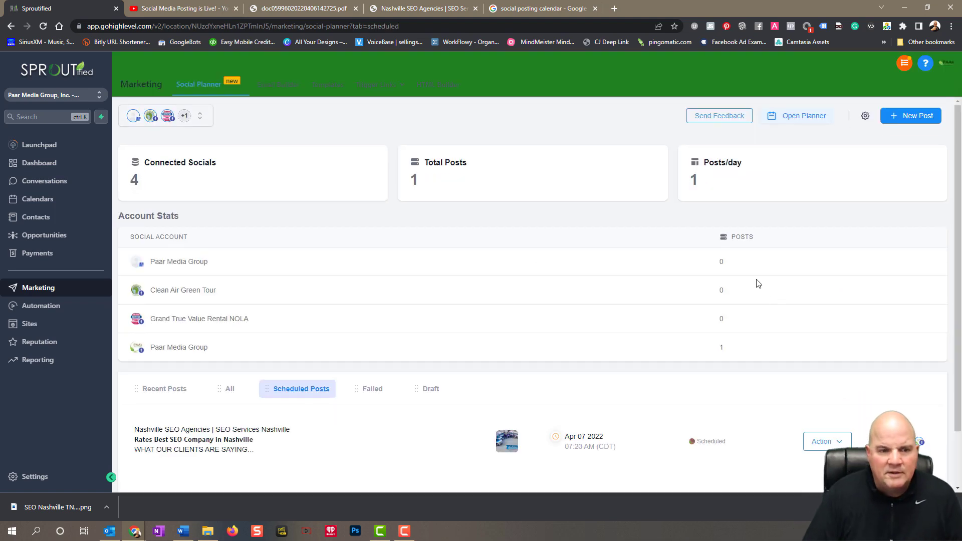
- Show All posts to list the Apr 07 scheduled post beside the Apr 06 Google Maps post
{"action": "scroll", "coordinate": [764, 321], "scroll_direction": "down", "scroll_amount": 2}
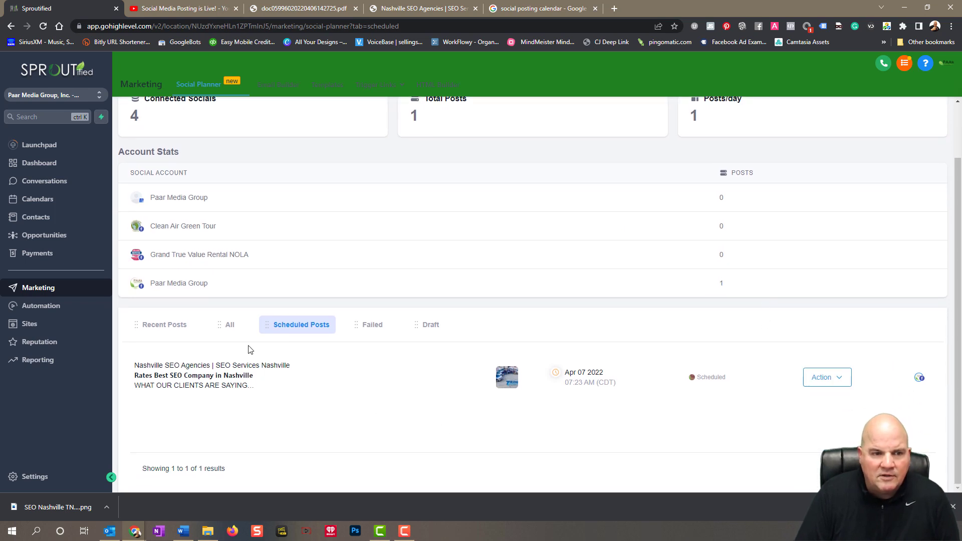
{"action": "left_click", "coordinate": [229, 326]}
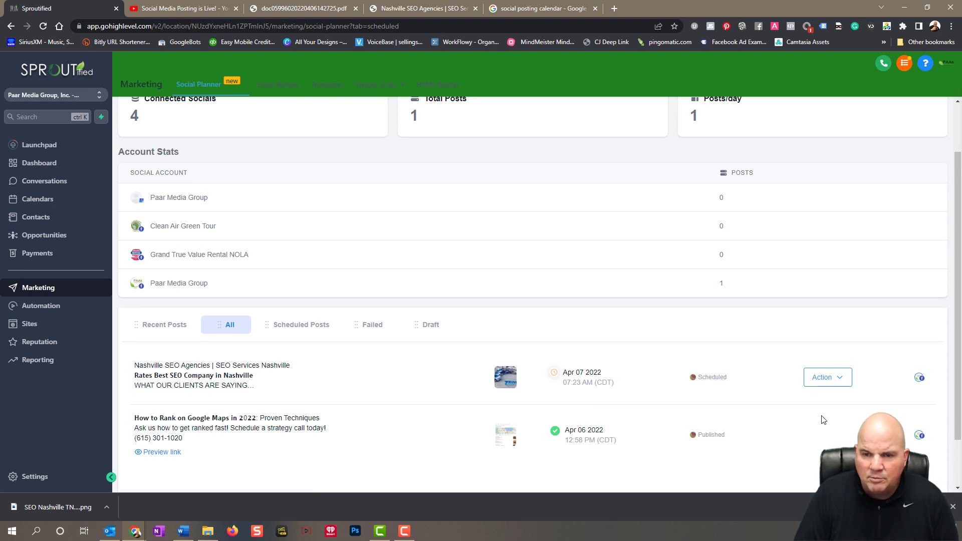
{"action": "left_click", "coordinate": [829, 380]}
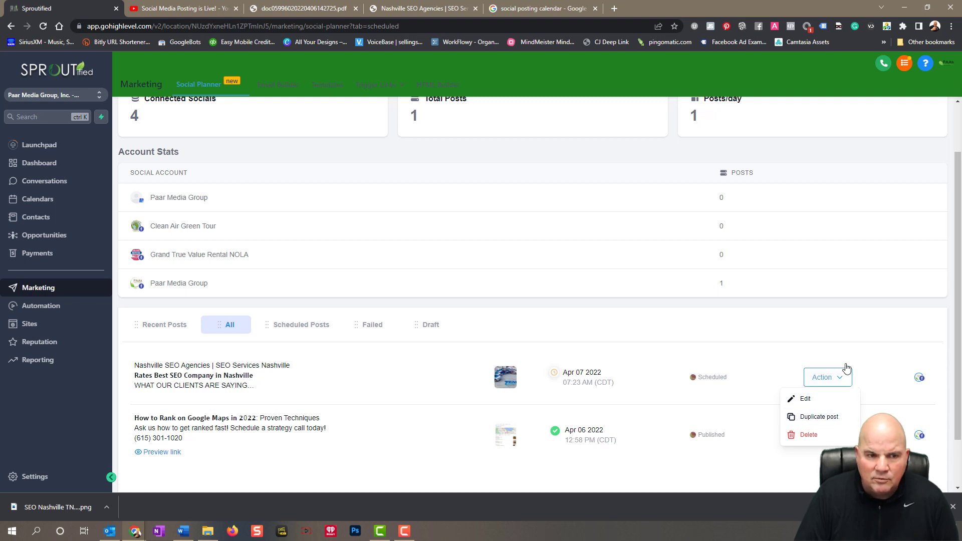
{"action": "left_click", "coordinate": [829, 333]}
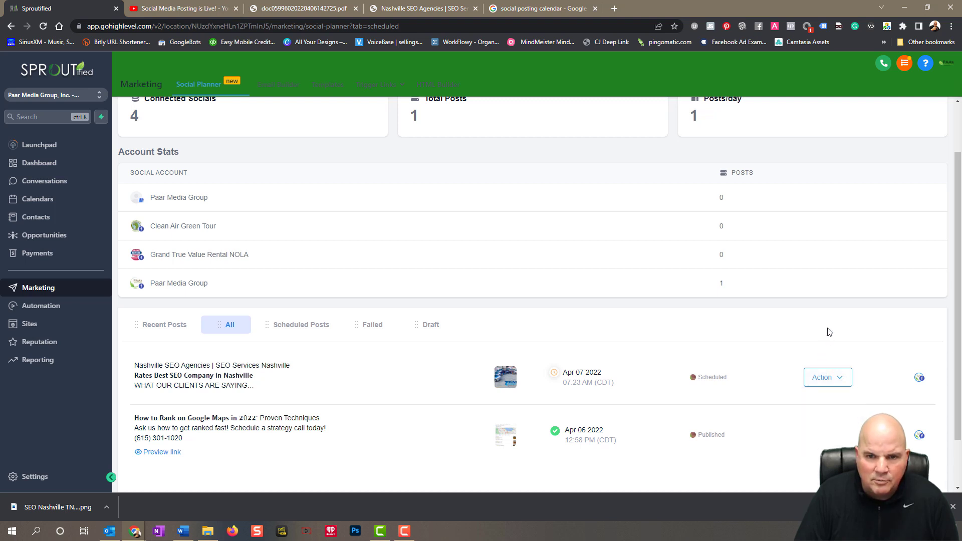
{"action": "scroll", "coordinate": [829, 332], "scroll_direction": "up", "scroll_amount": 2}
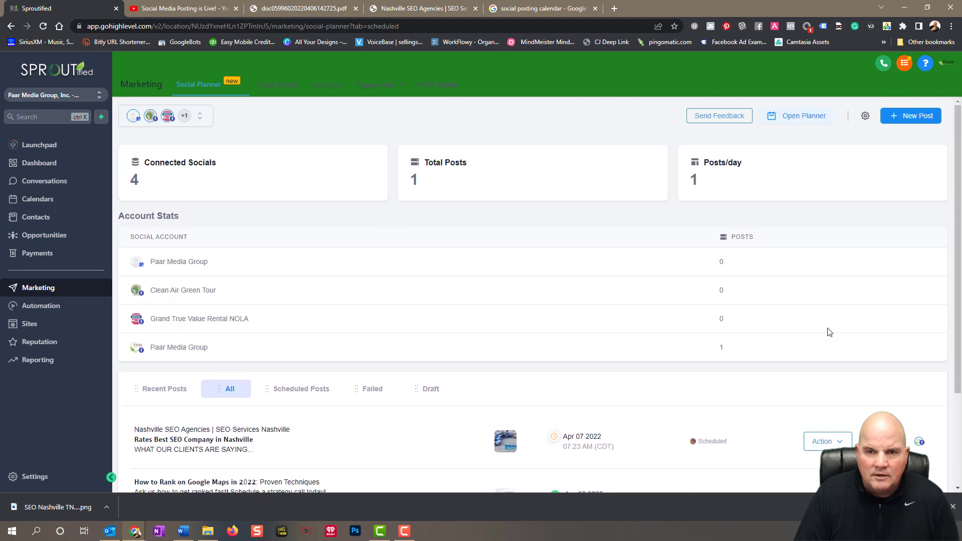
- In the April 2022 planner, drag the Nashville SEO post to Friday April 8, then go back
{"action": "left_click", "coordinate": [815, 120]}
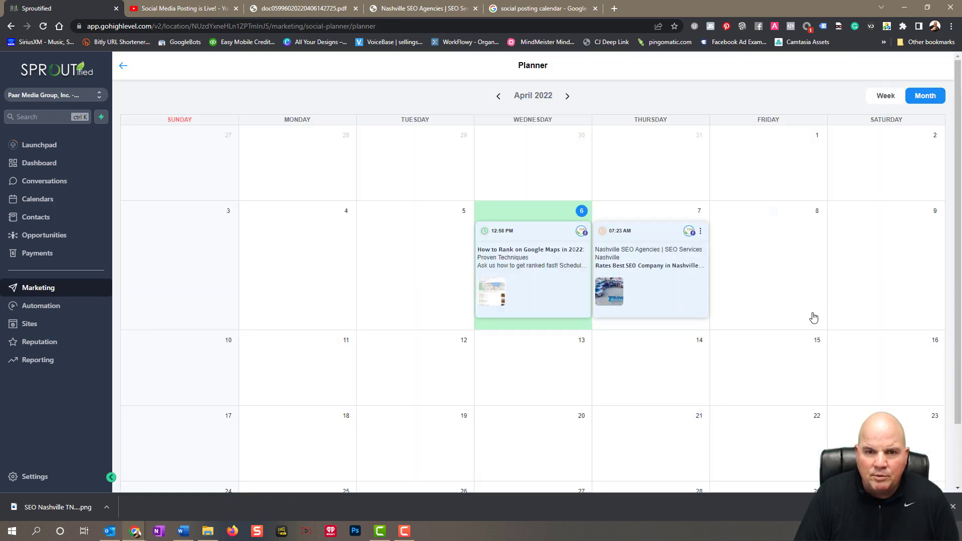
{"action": "left_click_drag", "start_coordinate": [686, 277], "coordinate": [802, 278]}
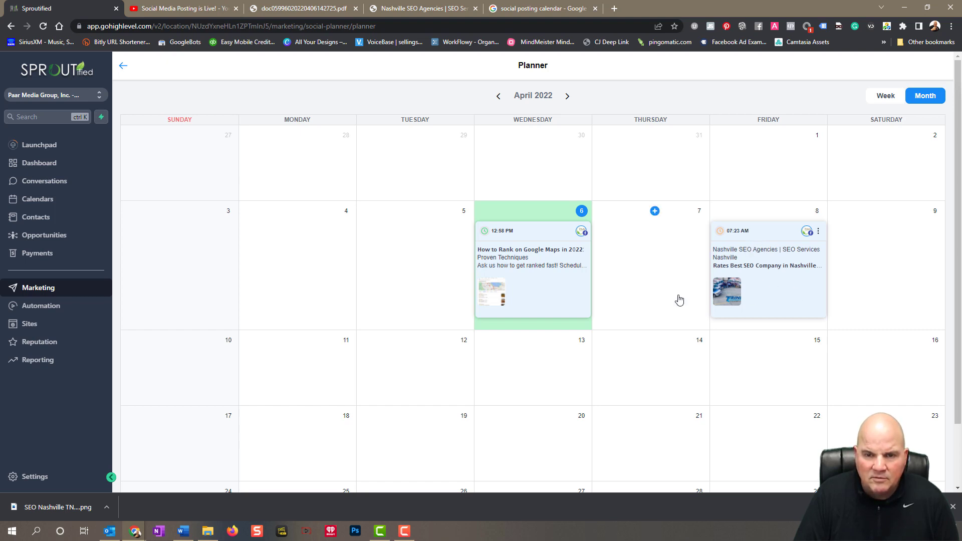
{"action": "scroll", "coordinate": [857, 313], "scroll_direction": "down", "scroll_amount": 2}
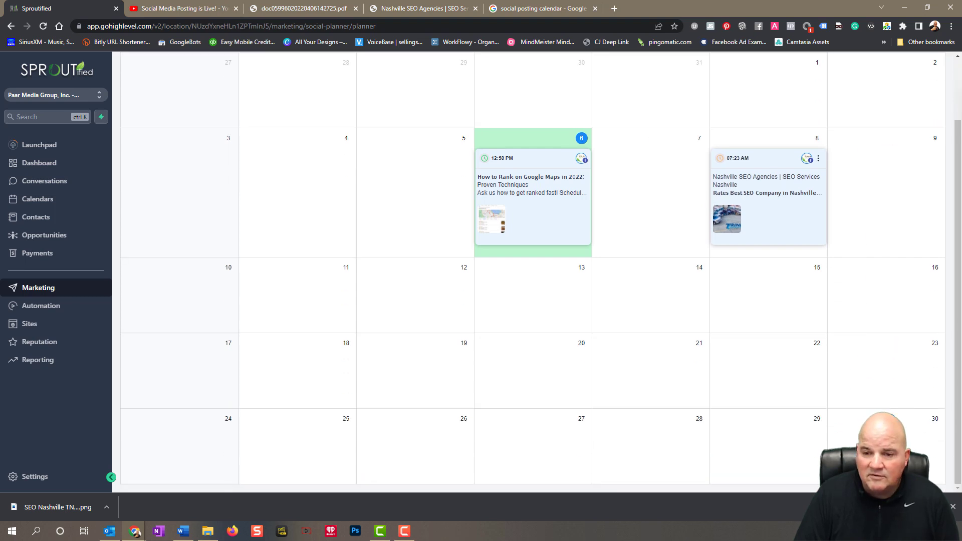
{"action": "left_click", "coordinate": [953, 508]}
{"action": "scroll", "coordinate": [651, 353], "scroll_direction": "up", "scroll_amount": 2}
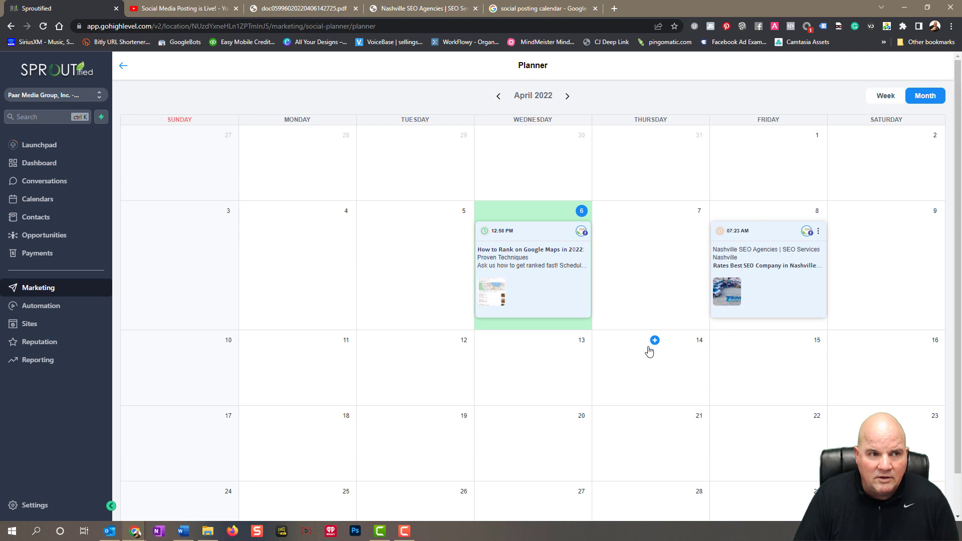
{"action": "left_click", "coordinate": [124, 66]}
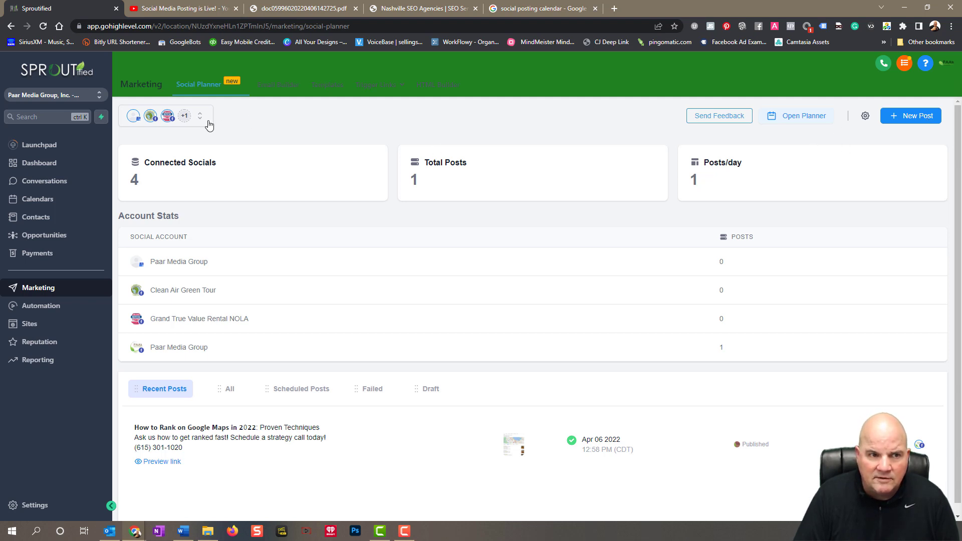
- Create a new social post targeting the Paar Media Group account
{"action": "left_click", "coordinate": [918, 120]}
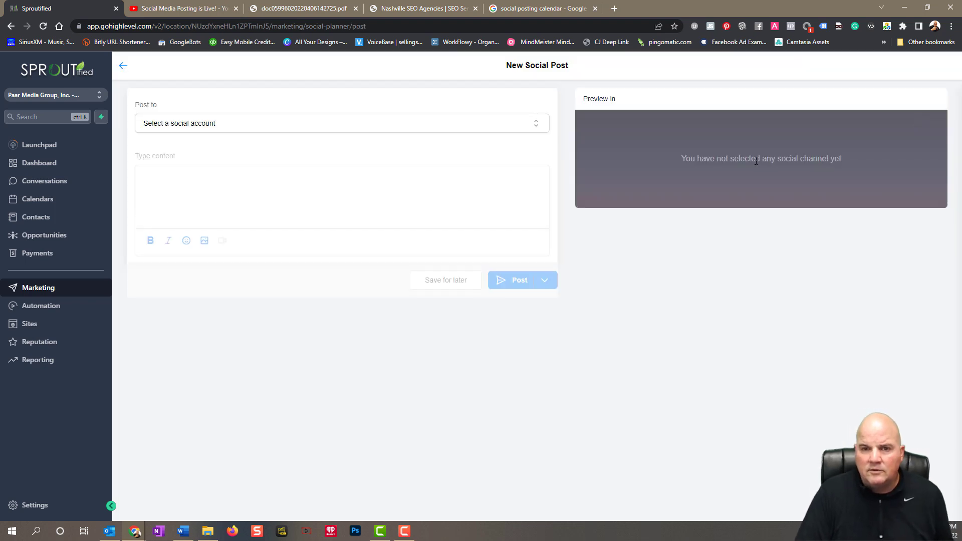
{"action": "left_click", "coordinate": [483, 128]}
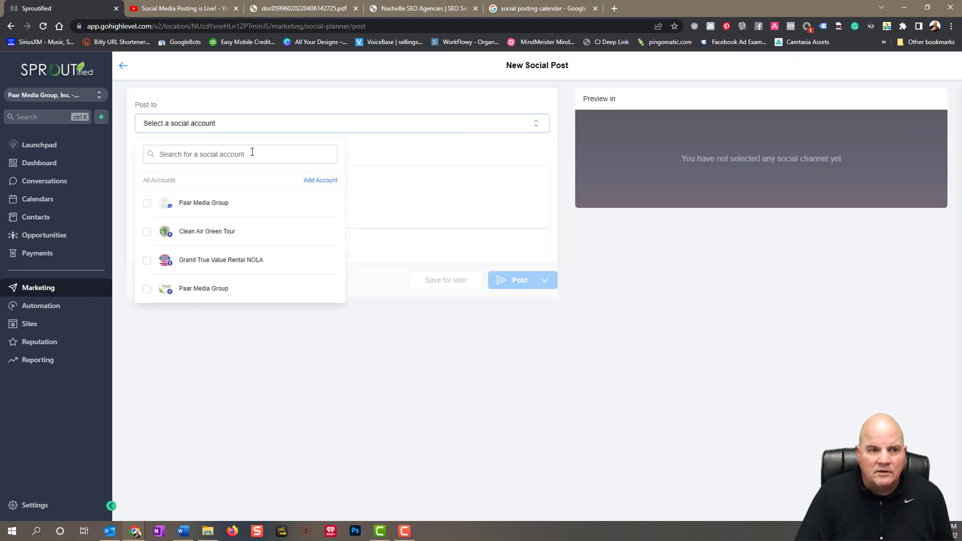
{"action": "left_click", "coordinate": [147, 204]}
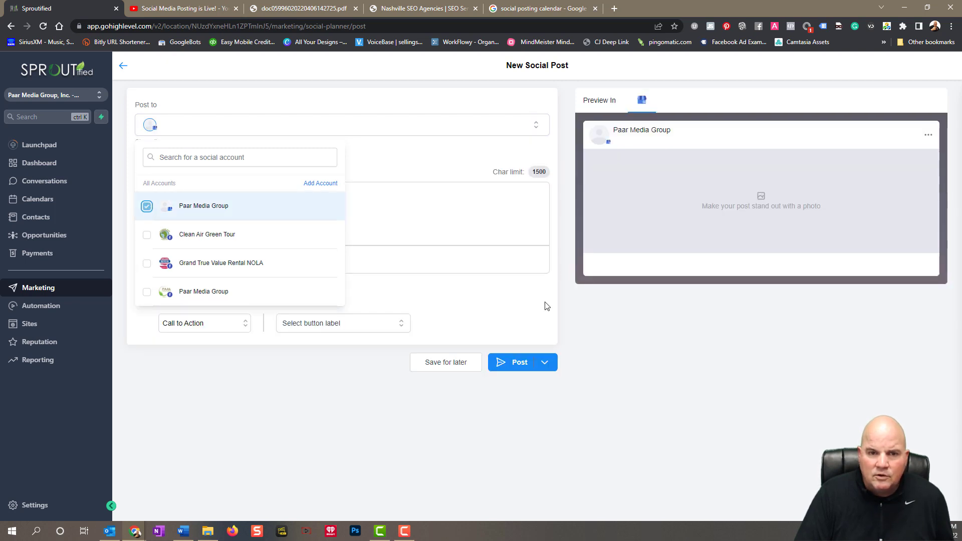
{"action": "left_click", "coordinate": [522, 336]}
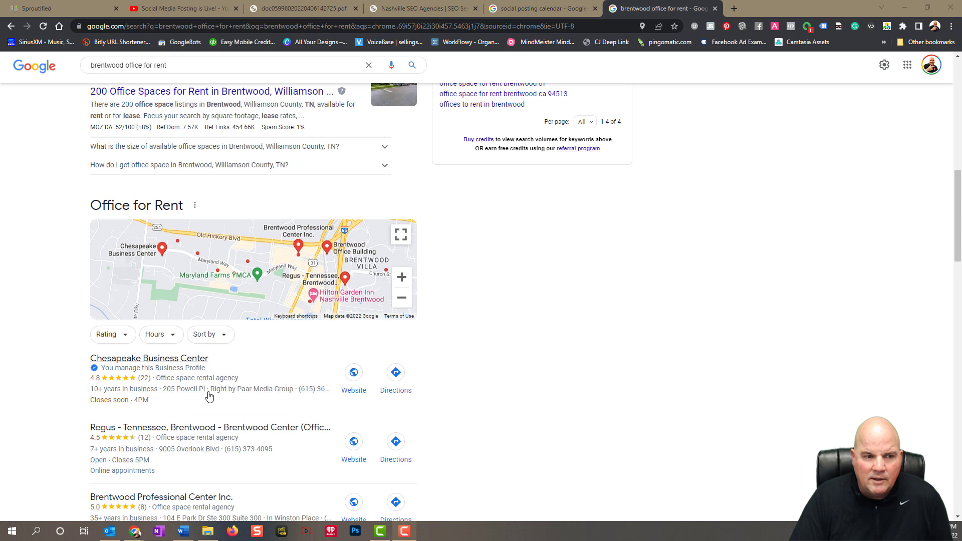
{"action": "left_click_drag", "start_coordinate": [958, 205], "coordinate": [958, 221]}
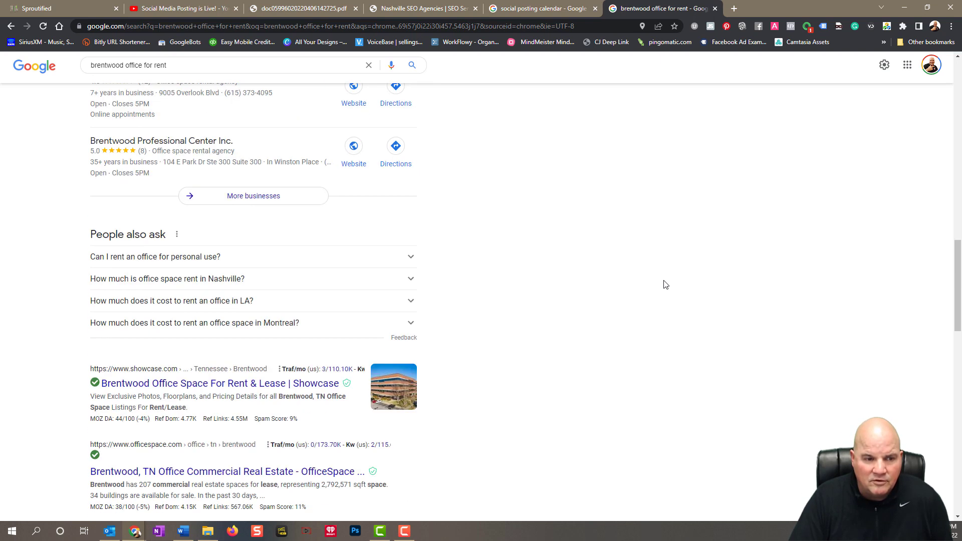
{"action": "scroll", "coordinate": [665, 285], "scroll_direction": "up", "scroll_amount": 5}
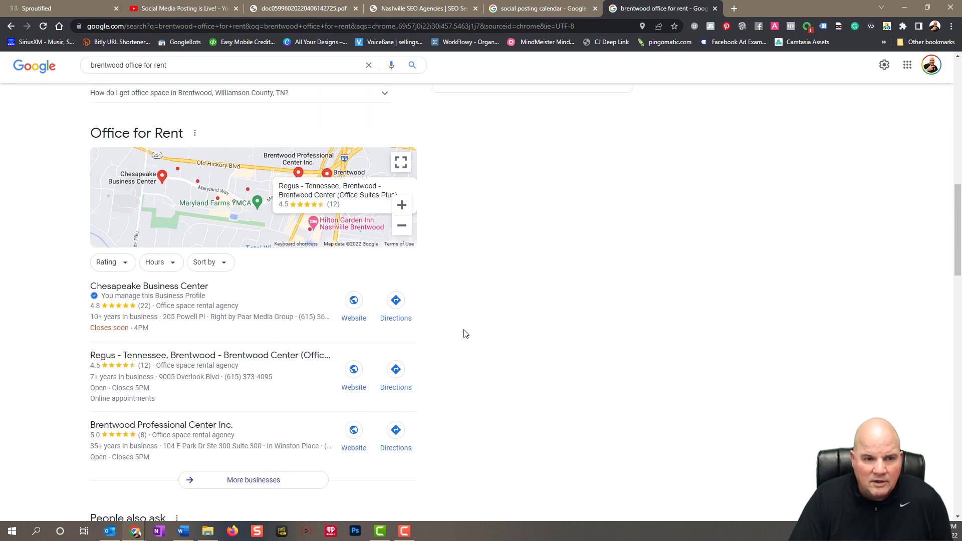
{"action": "left_click", "coordinate": [175, 289]}
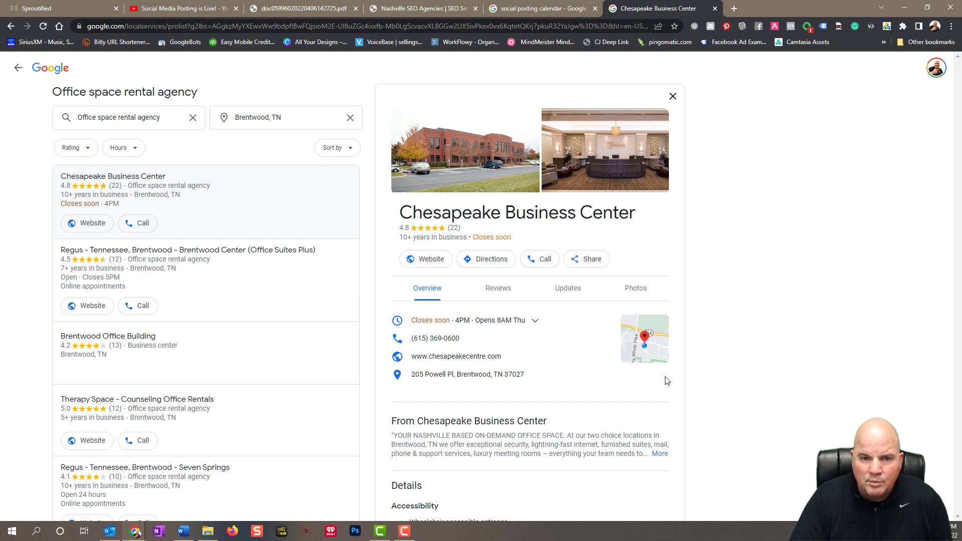
{"action": "scroll", "coordinate": [545, 340], "scroll_direction": "down", "scroll_amount": 5}
{"action": "scroll", "coordinate": [545, 340], "scroll_direction": "down", "scroll_amount": 7}
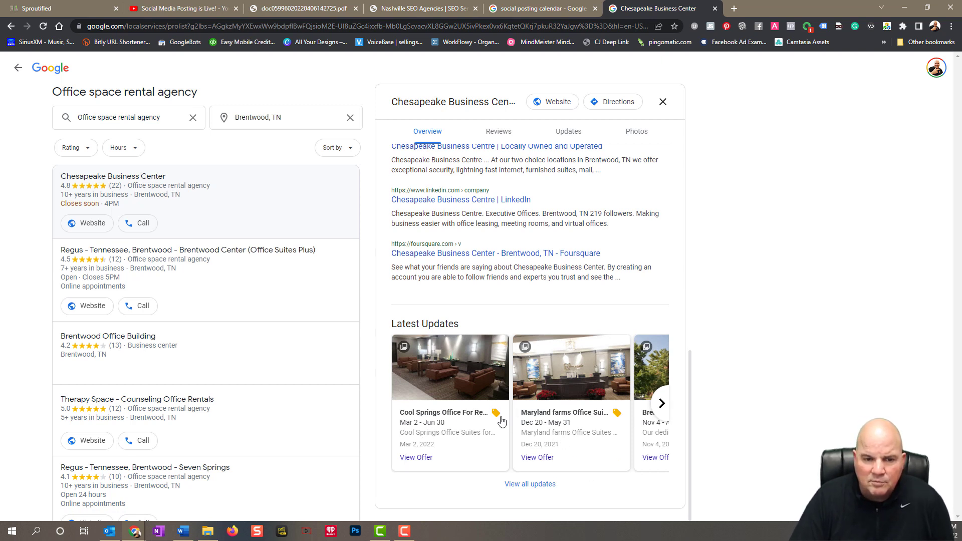
{"action": "left_click", "coordinate": [661, 403]}
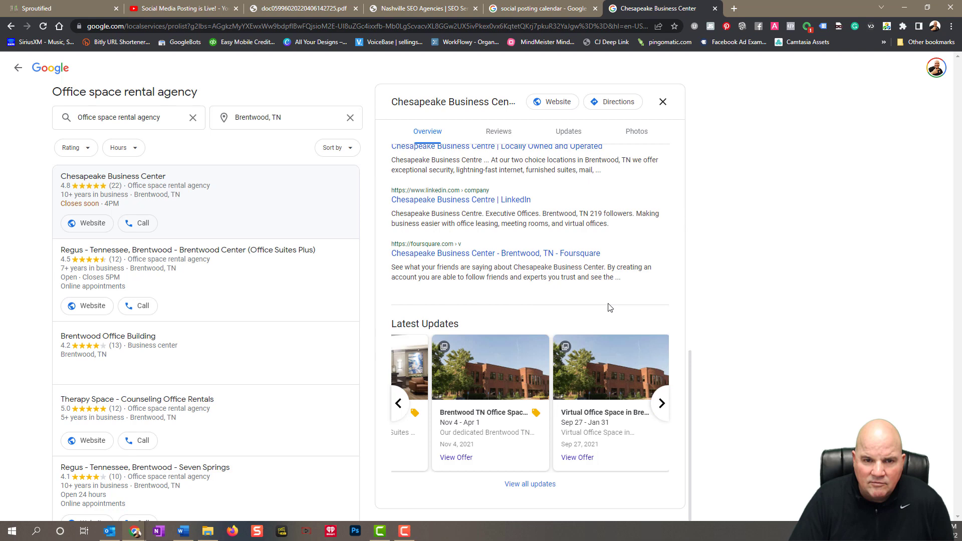
{"action": "scroll", "coordinate": [609, 307], "scroll_direction": "up", "scroll_amount": 5}
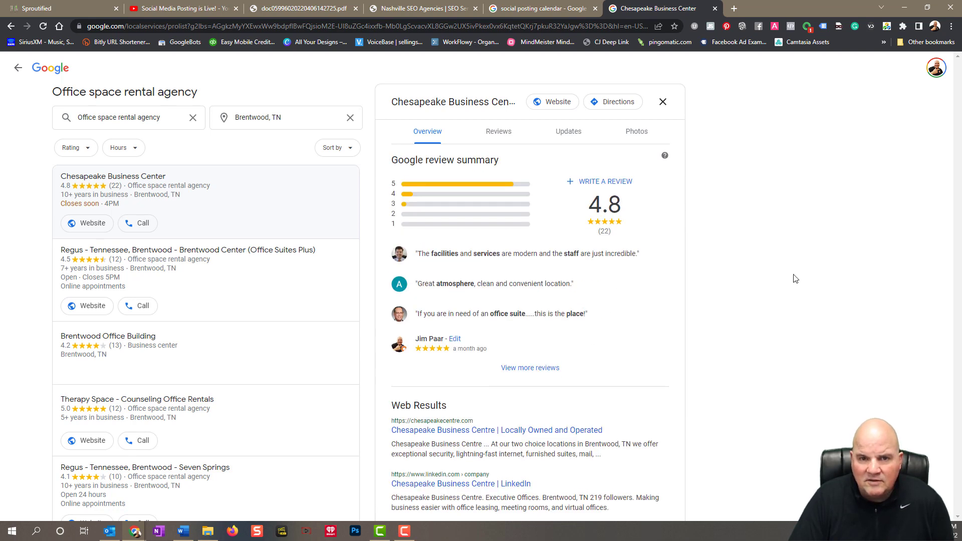
{"action": "left_click", "coordinate": [18, 70]}
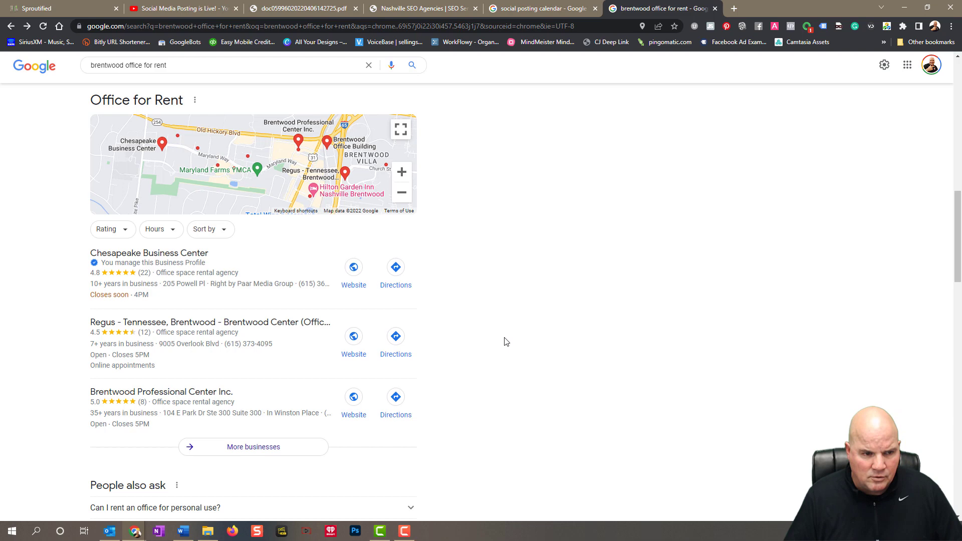
{"action": "scroll", "coordinate": [506, 342], "scroll_direction": "down", "scroll_amount": 10}
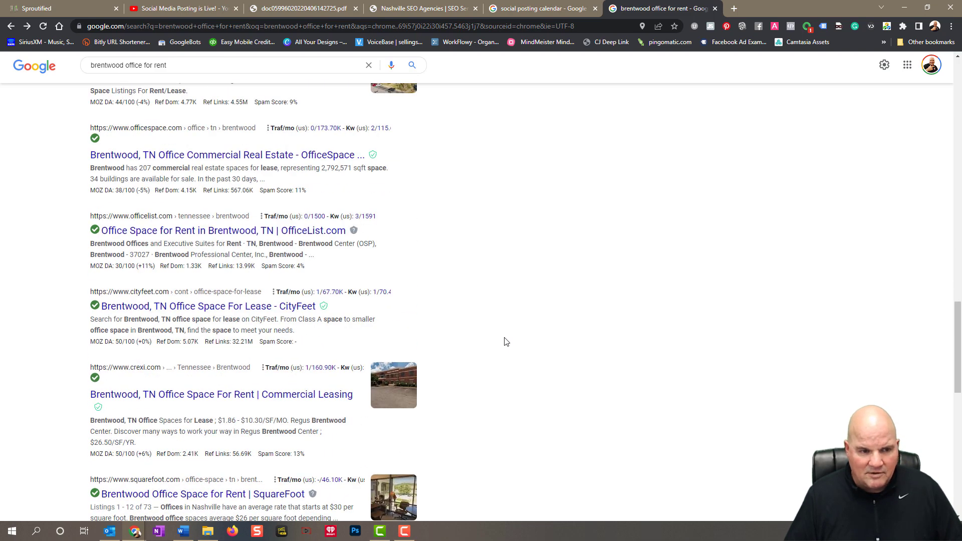
{"action": "scroll", "coordinate": [506, 341], "scroll_direction": "down", "scroll_amount": 6}
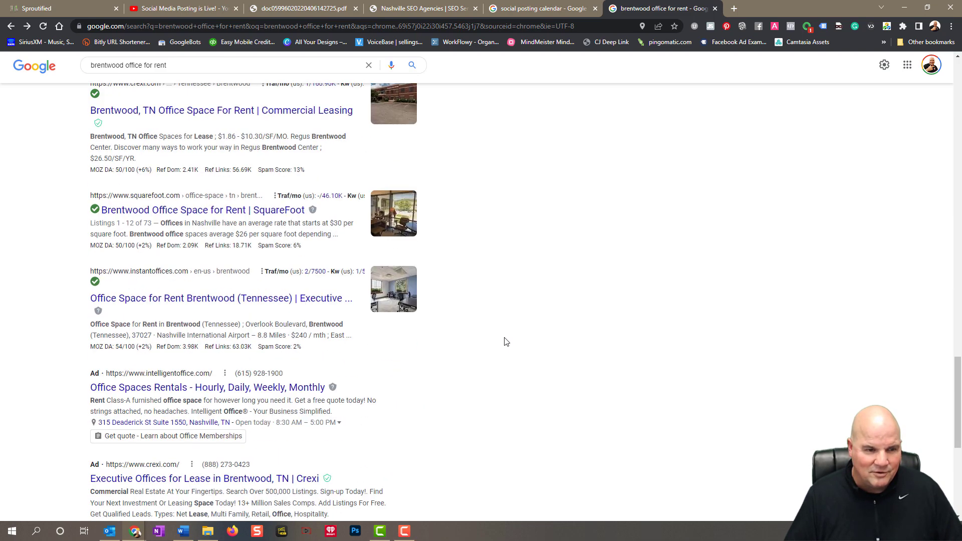
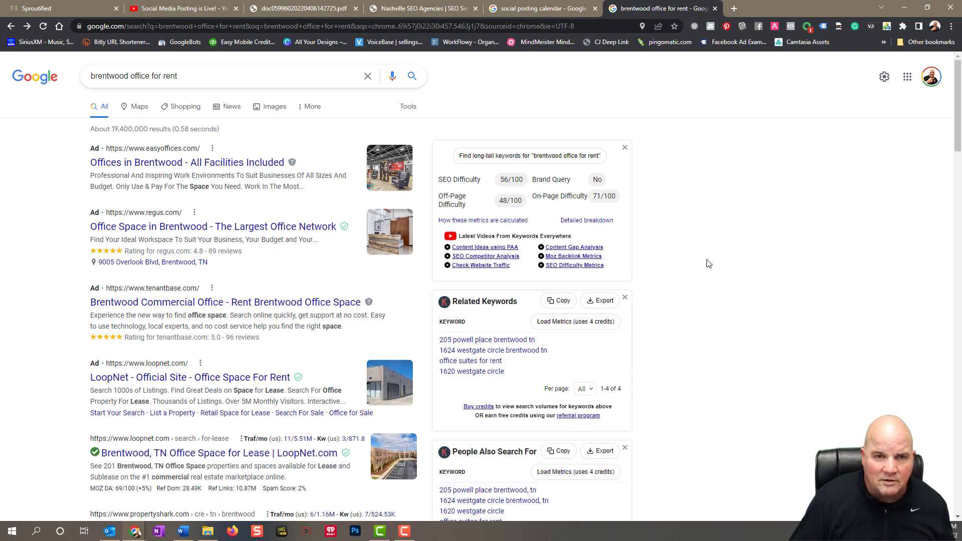
- Scroll the Google results down to the map pack, then go back to the Sproutified post form
{"action": "scroll", "coordinate": [706, 261], "scroll_direction": "down", "scroll_amount": 10}
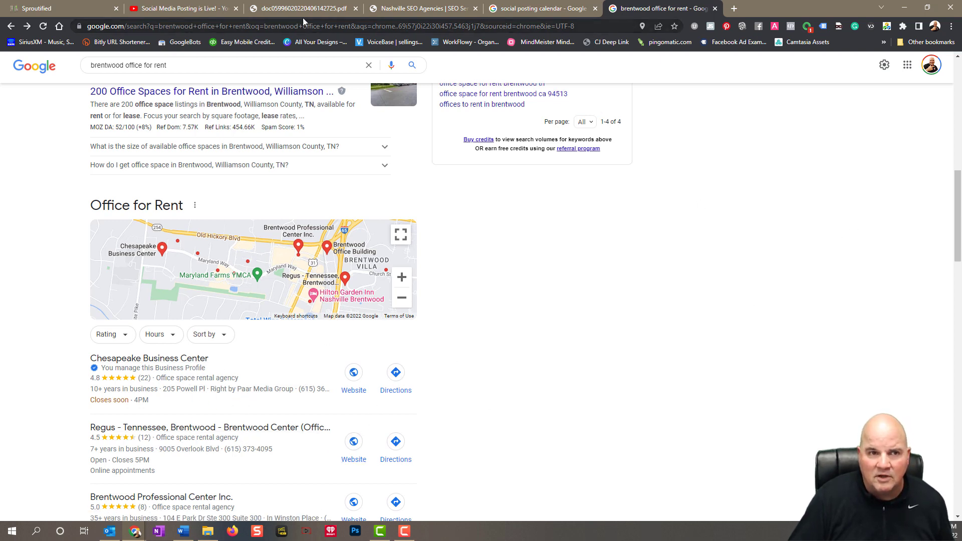
{"action": "left_click", "coordinate": [75, 9]}
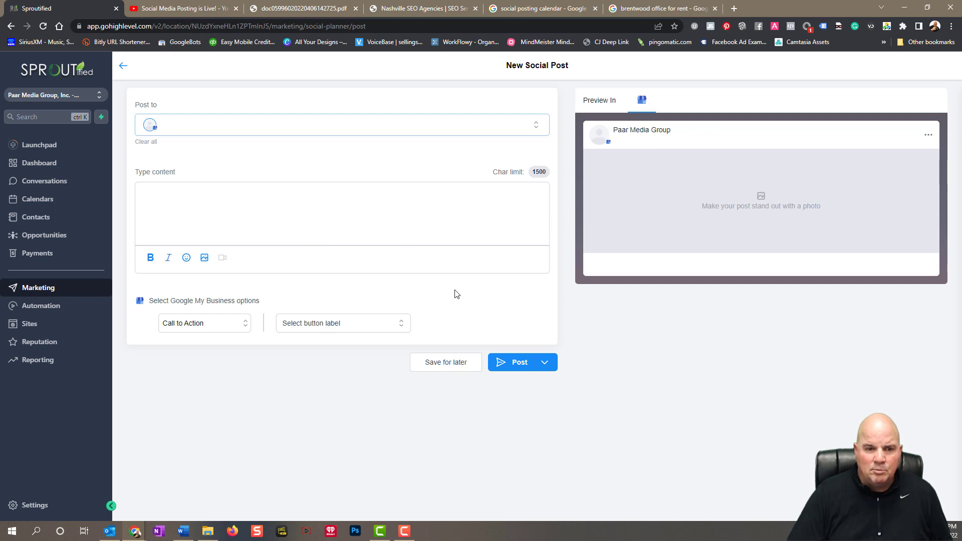
- Open the social media video marketing article from the Paar Media Group blog
{"action": "left_click", "coordinate": [461, 9]}
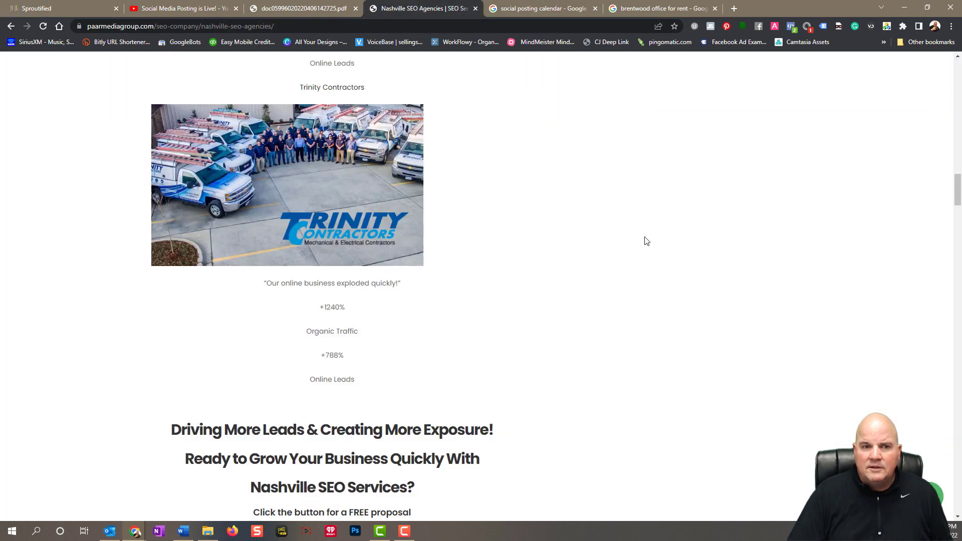
{"action": "left_click", "coordinate": [10, 26]}
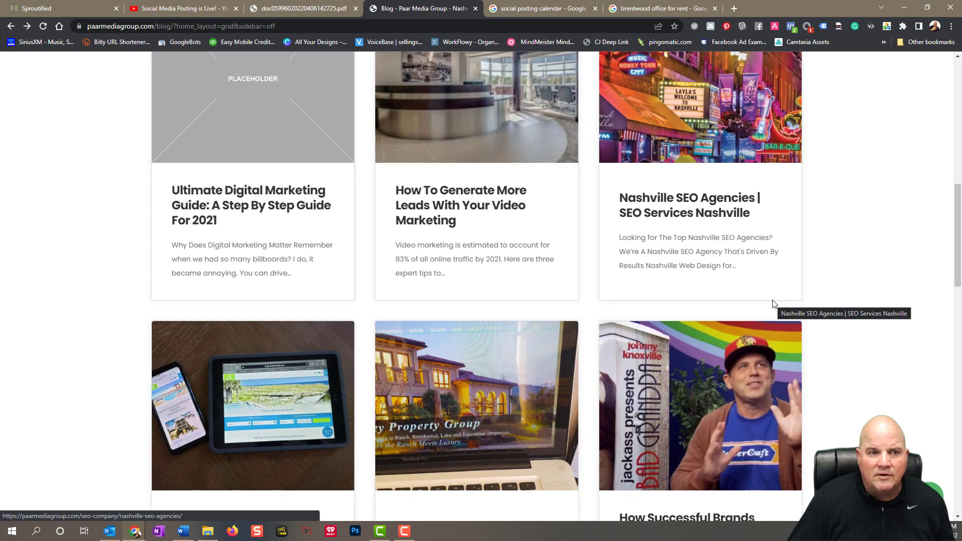
{"action": "scroll", "coordinate": [869, 266], "scroll_direction": "down", "scroll_amount": 5}
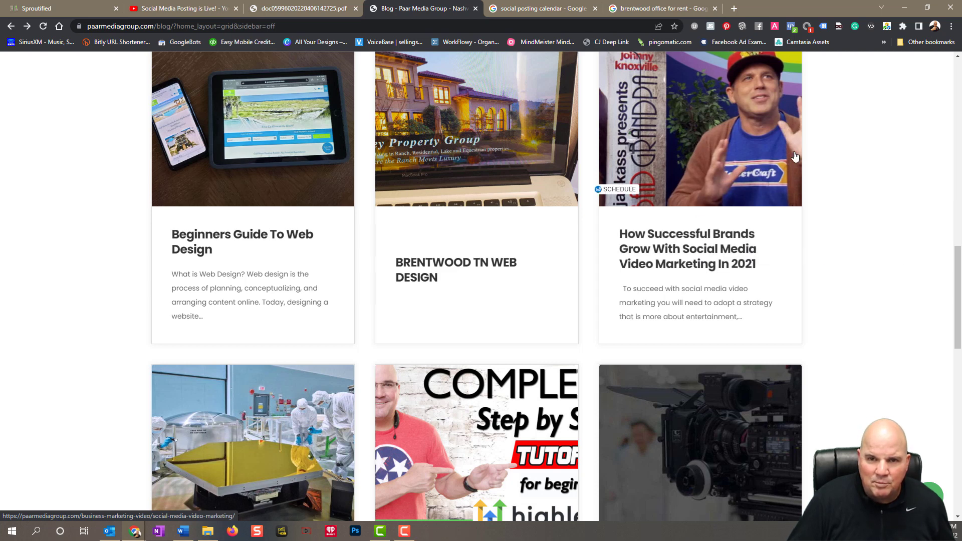
{"action": "left_click", "coordinate": [712, 252]}
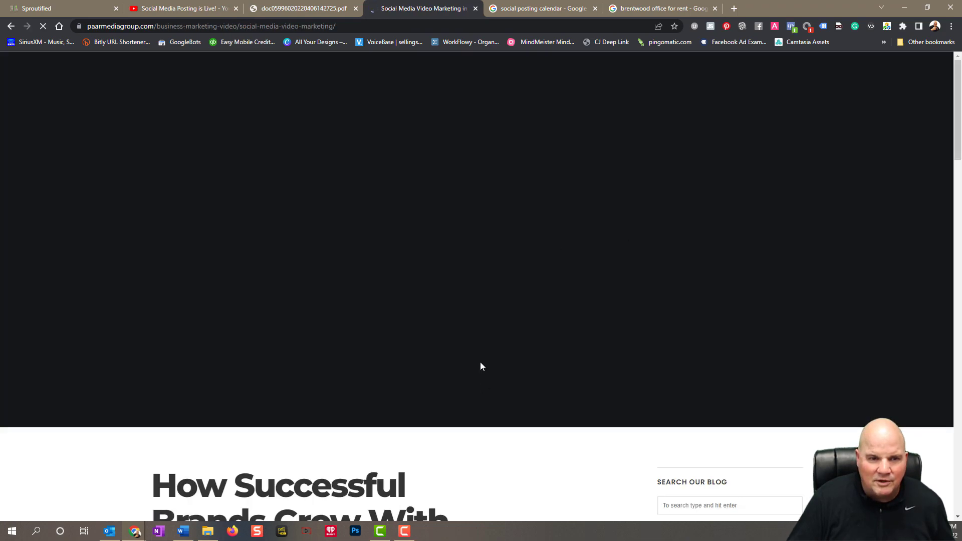
- Copy the article's title and bring back the Sproutified post form
{"action": "scroll", "coordinate": [479, 366], "scroll_direction": "down", "scroll_amount": 10}
{"action": "scroll", "coordinate": [479, 326], "scroll_direction": "up", "scroll_amount": 5}
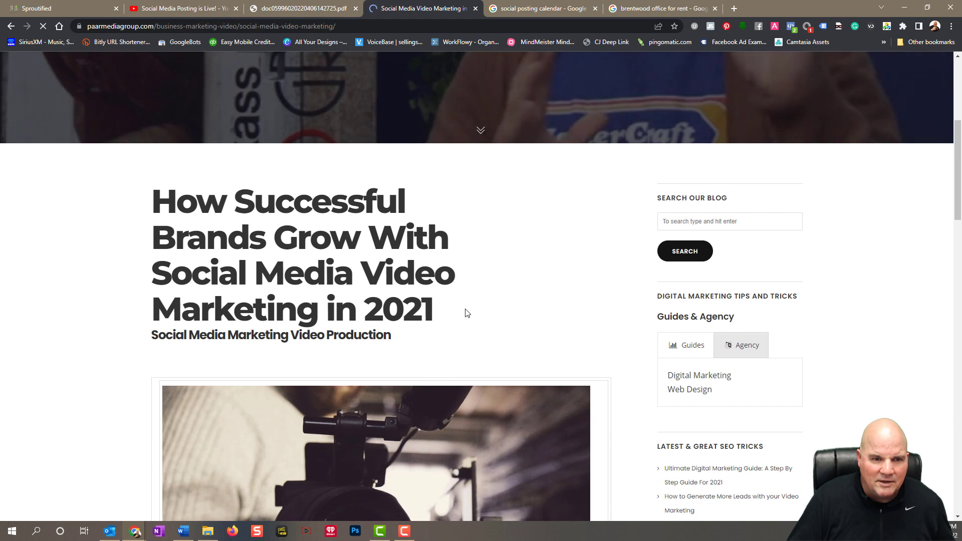
{"action": "left_click_drag", "start_coordinate": [465, 313], "coordinate": [127, 195]}
{"action": "key", "text": "ctrl+c"}
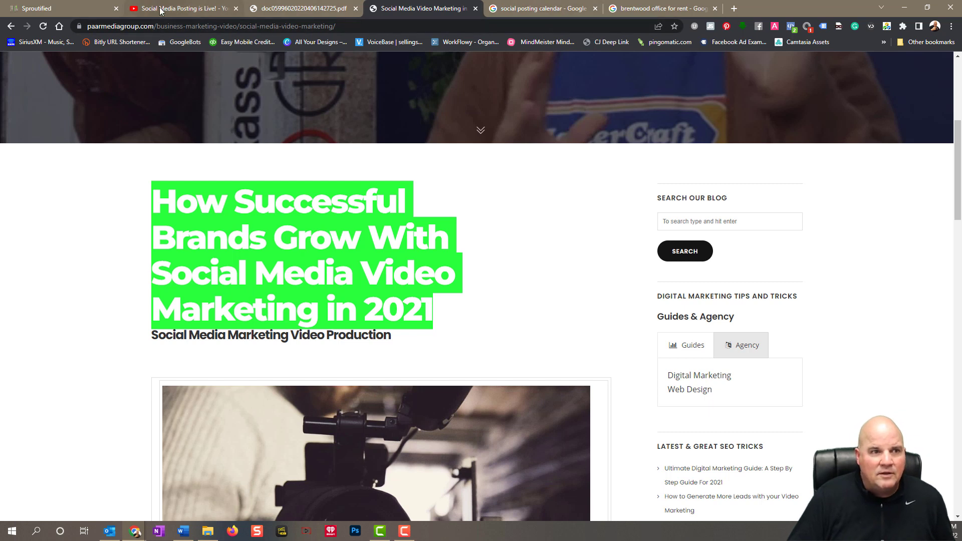
{"action": "left_click", "coordinate": [101, 8]}
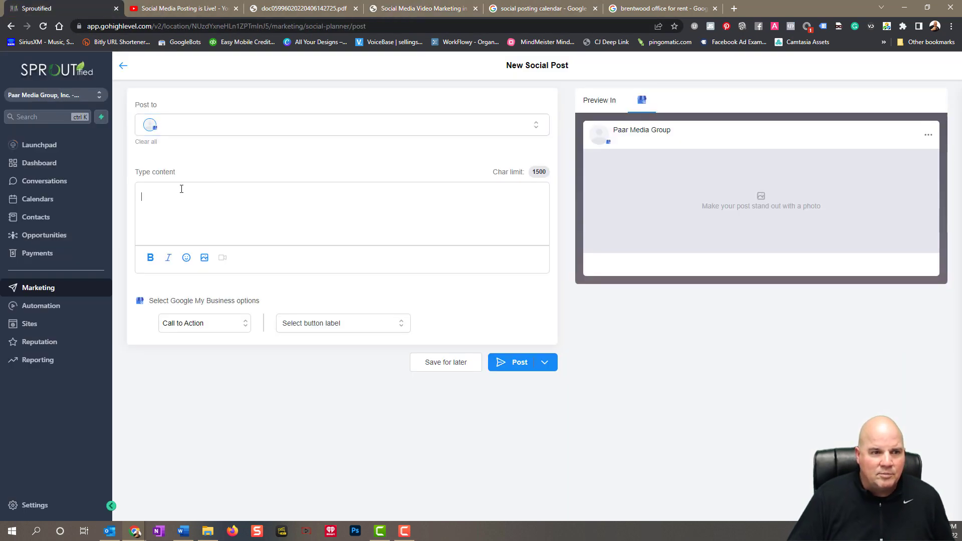
- Paste the article title as the post text, make it bold, and add a line break
{"action": "key", "text": "ctrl+v"}
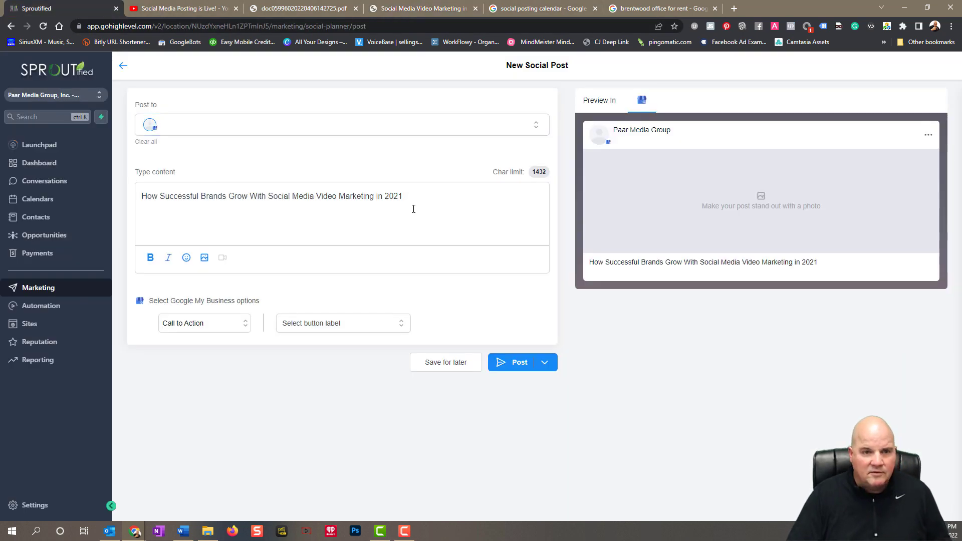
{"action": "left_click_drag", "start_coordinate": [413, 196], "coordinate": [136, 201]}
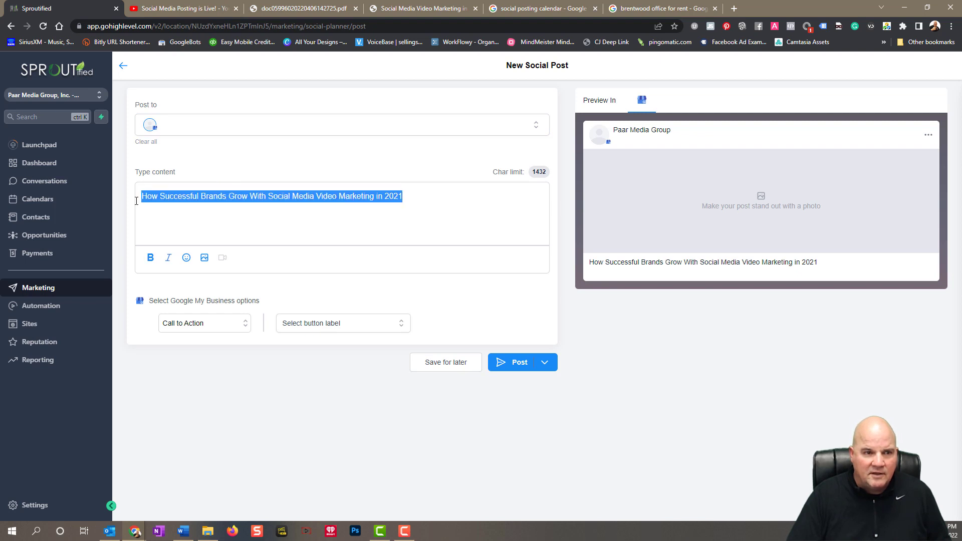
{"action": "left_click", "coordinate": [151, 258]}
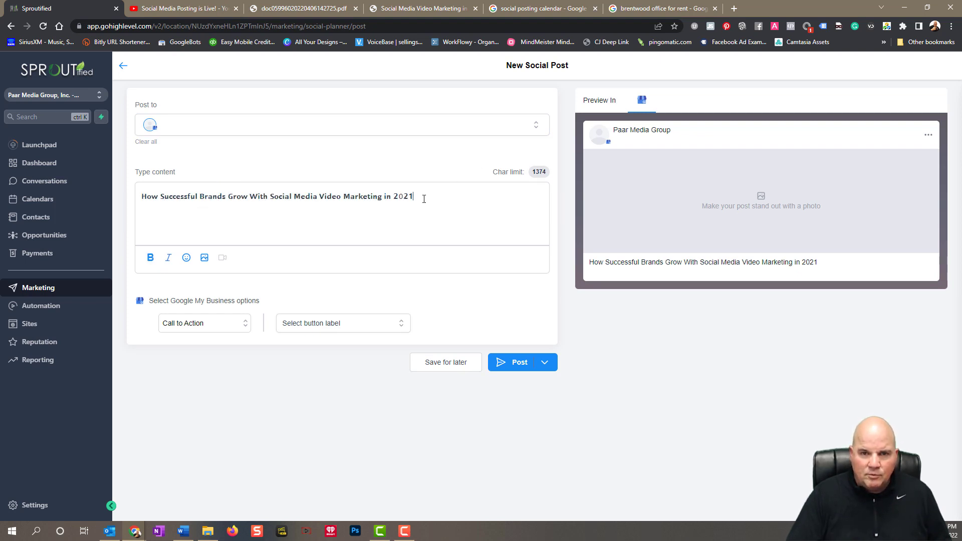
{"action": "key", "text": "Return"}
{"action": "key", "text": "Return"}
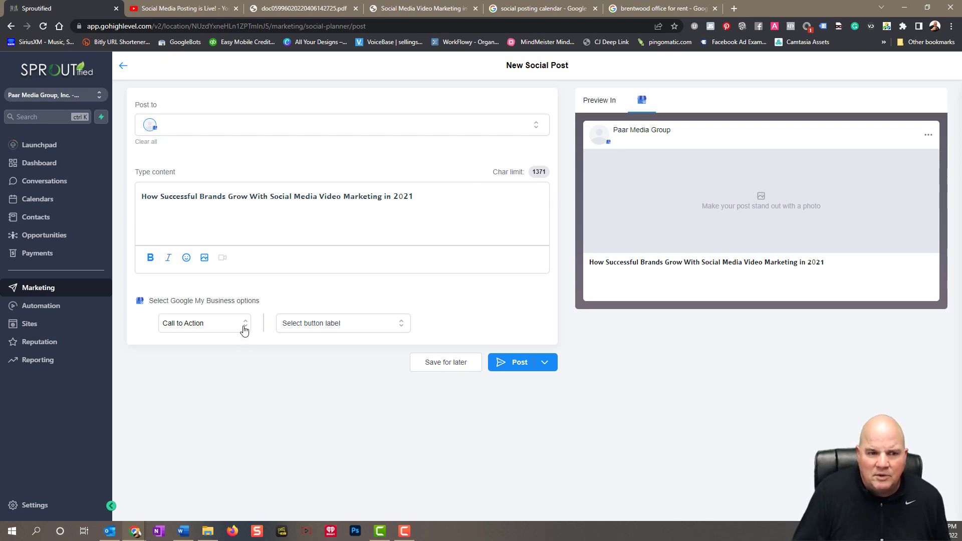
- Set the post's button label to Learn More and return to the blog article
{"action": "left_click", "coordinate": [328, 330]}
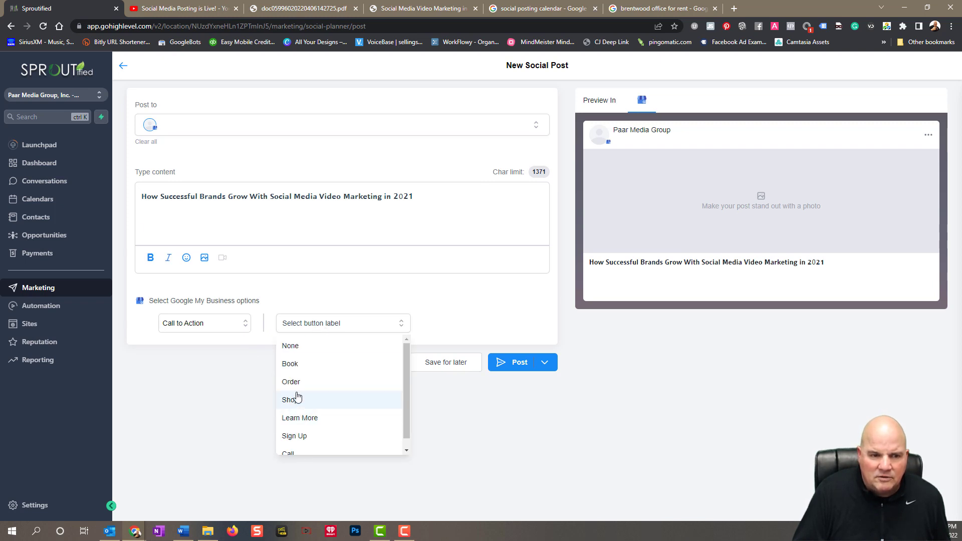
{"action": "left_click", "coordinate": [309, 419]}
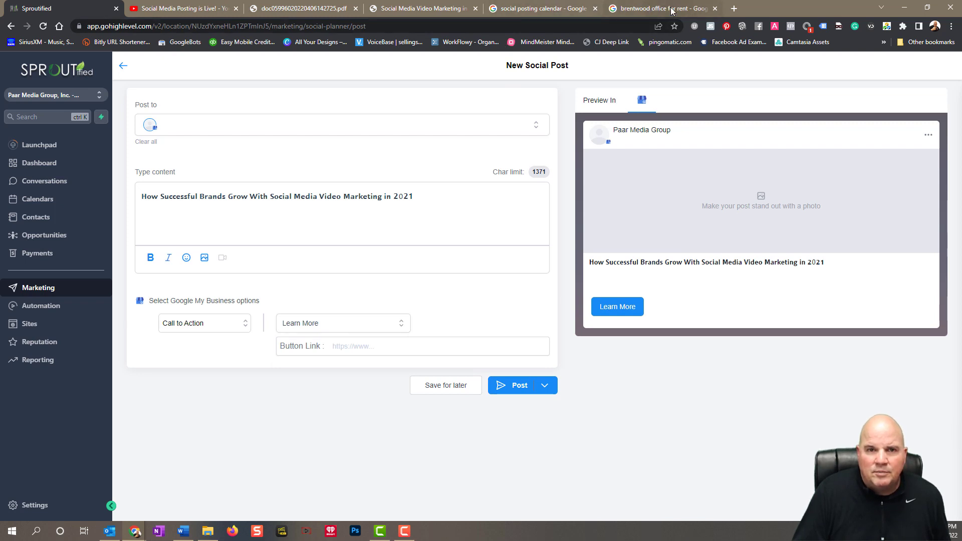
{"action": "left_click", "coordinate": [420, 8]}
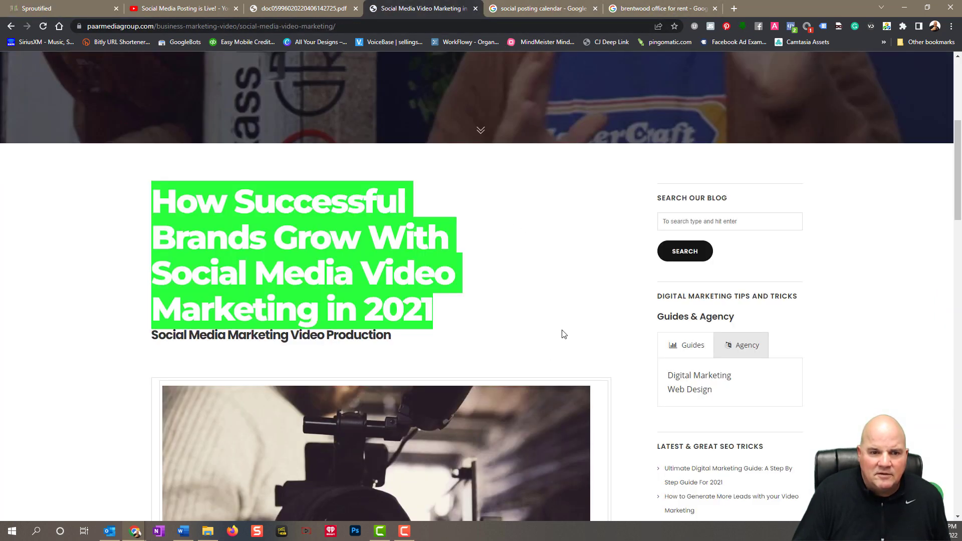
- Save the article's video-camera image to the Pictures folder for upload to Sproutified
{"action": "scroll", "coordinate": [563, 330], "scroll_direction": "down", "scroll_amount": 5}
{"action": "scroll", "coordinate": [457, 205], "scroll_direction": "down", "scroll_amount": 20}
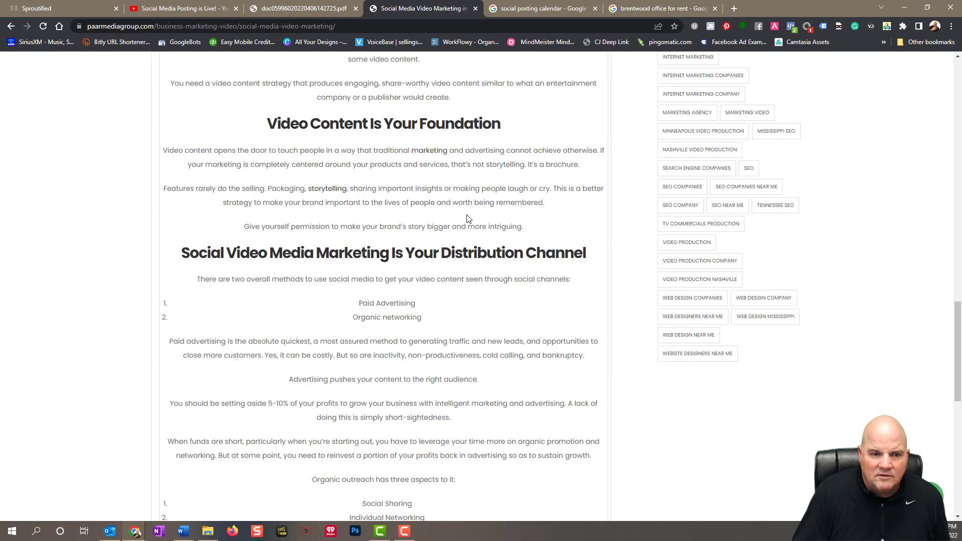
{"action": "scroll", "coordinate": [493, 234], "scroll_direction": "up", "scroll_amount": 20}
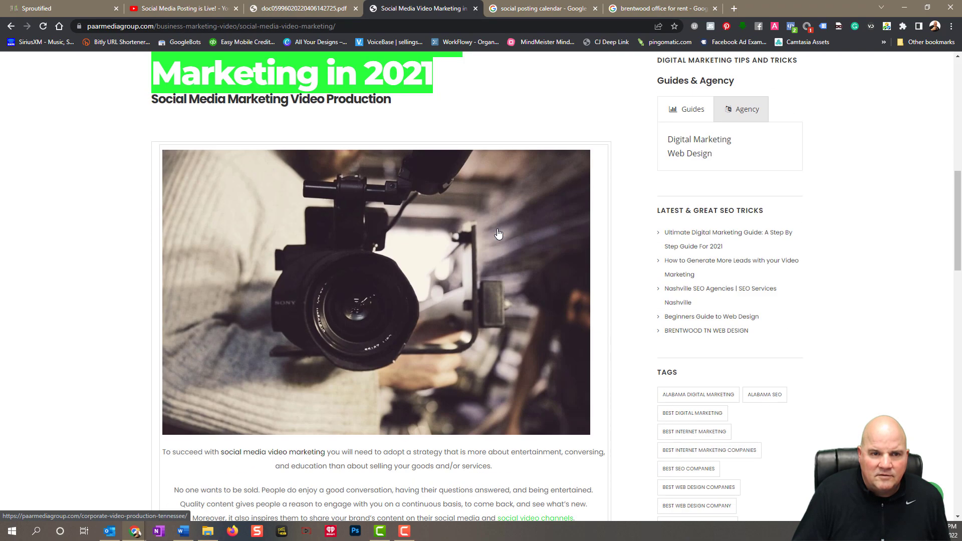
{"action": "right_click", "coordinate": [477, 230]}
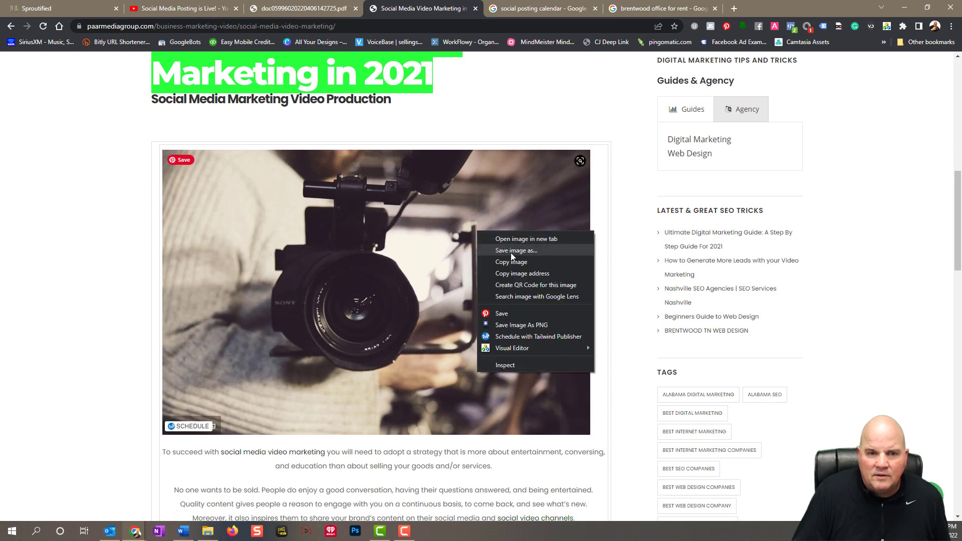
{"action": "left_click", "coordinate": [511, 252]}
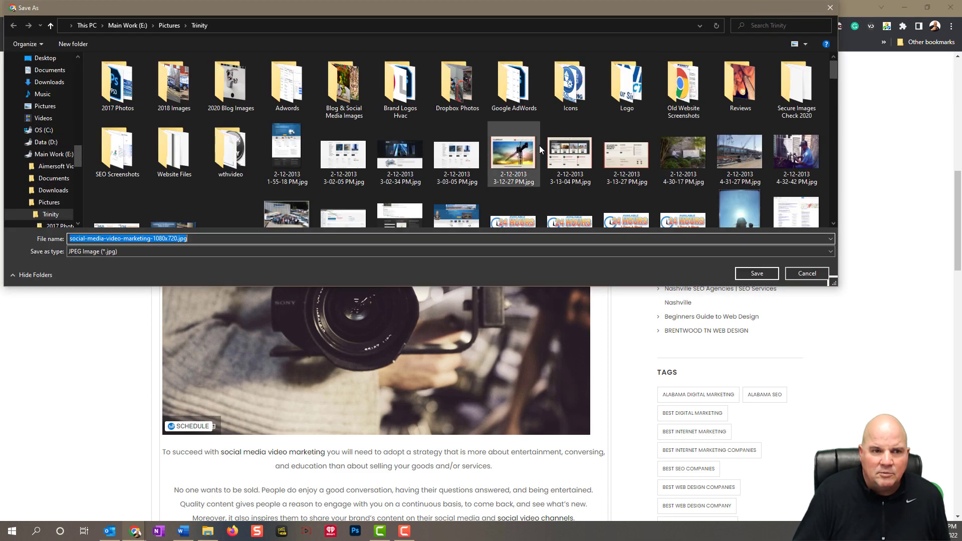
{"action": "left_click", "coordinate": [164, 29]}
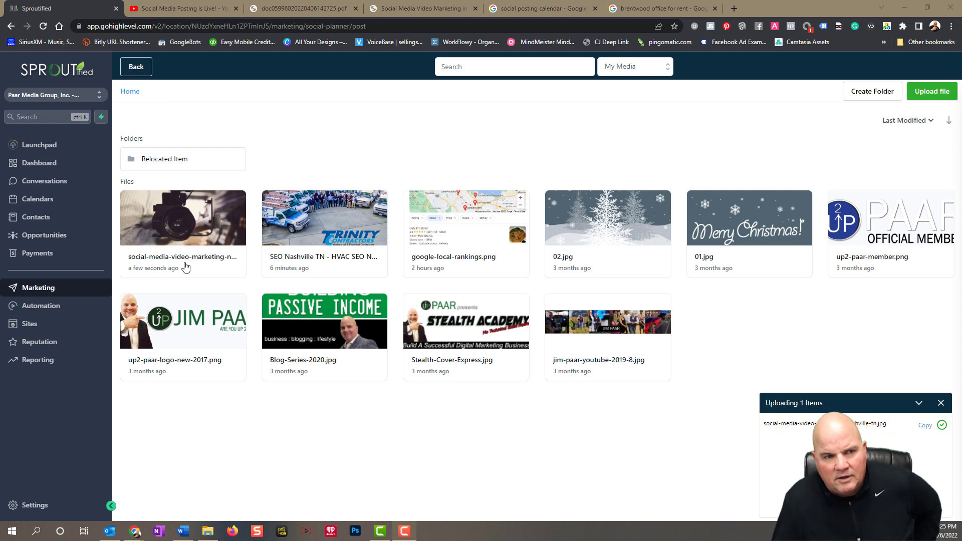
- Attach the camera image, end the title with 2022, and paste the article's first two paragraphs
{"action": "left_click", "coordinate": [186, 222]}
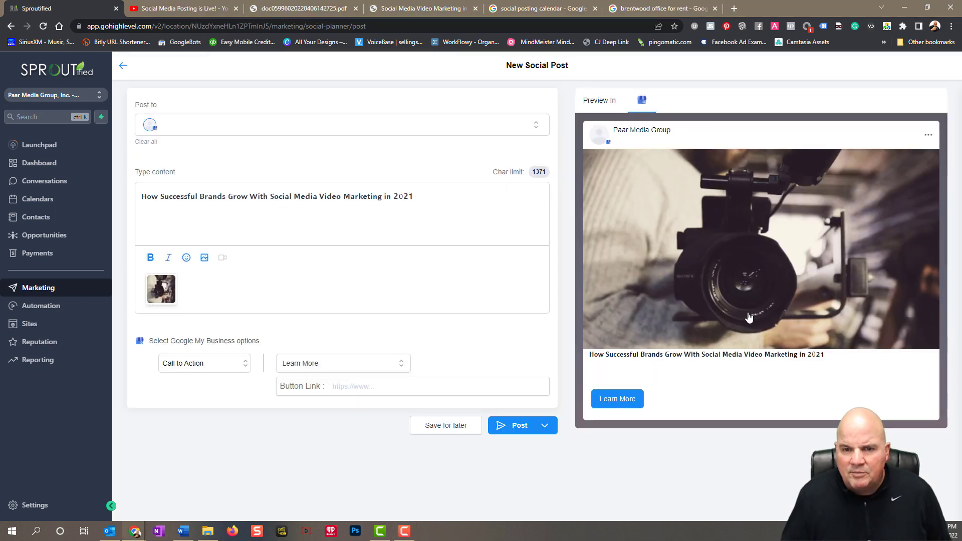
{"action": "left_click", "coordinate": [425, 13]}
{"action": "scroll", "coordinate": [448, 244], "scroll_direction": "down", "scroll_amount": 6}
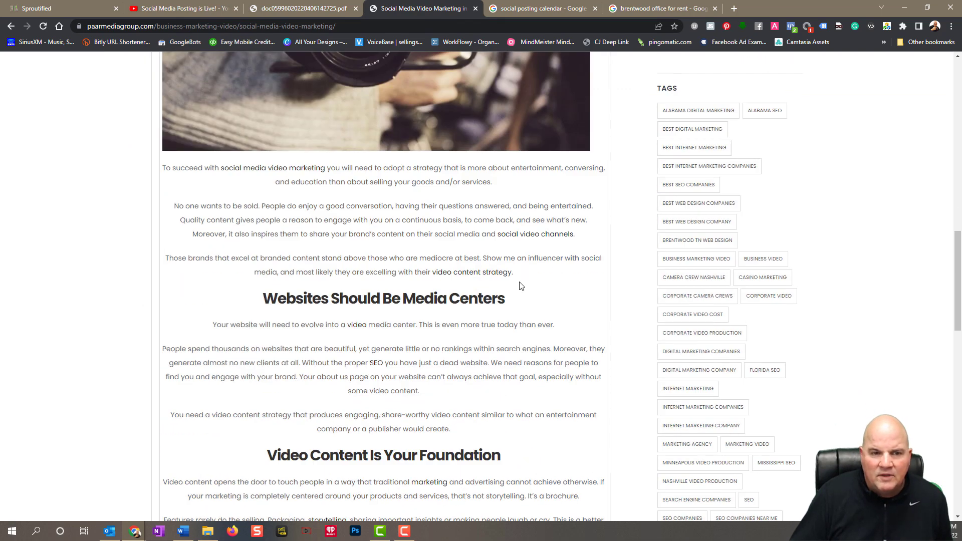
{"action": "left_click_drag", "start_coordinate": [575, 235], "coordinate": [160, 176]}
{"action": "key", "text": "ctrl+c"}
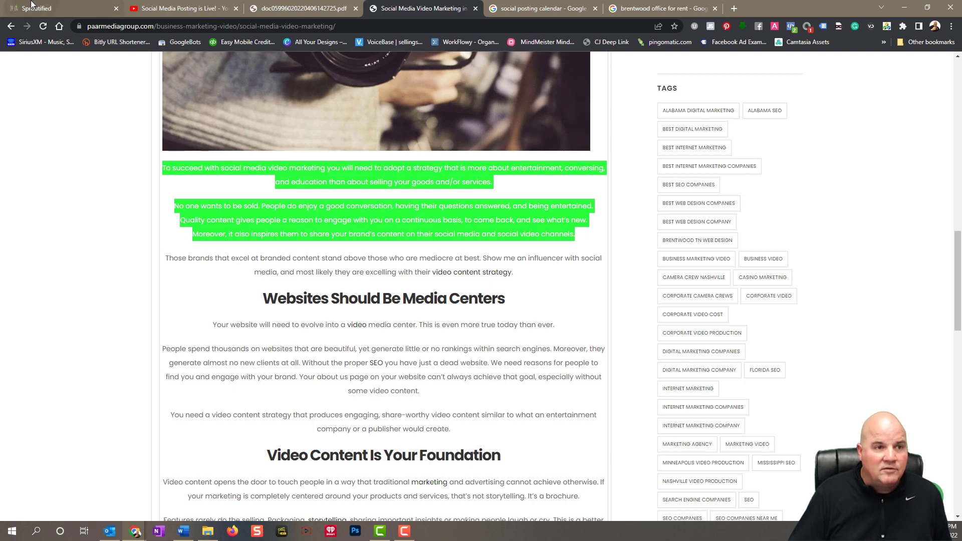
{"action": "left_click", "coordinate": [58, 8]}
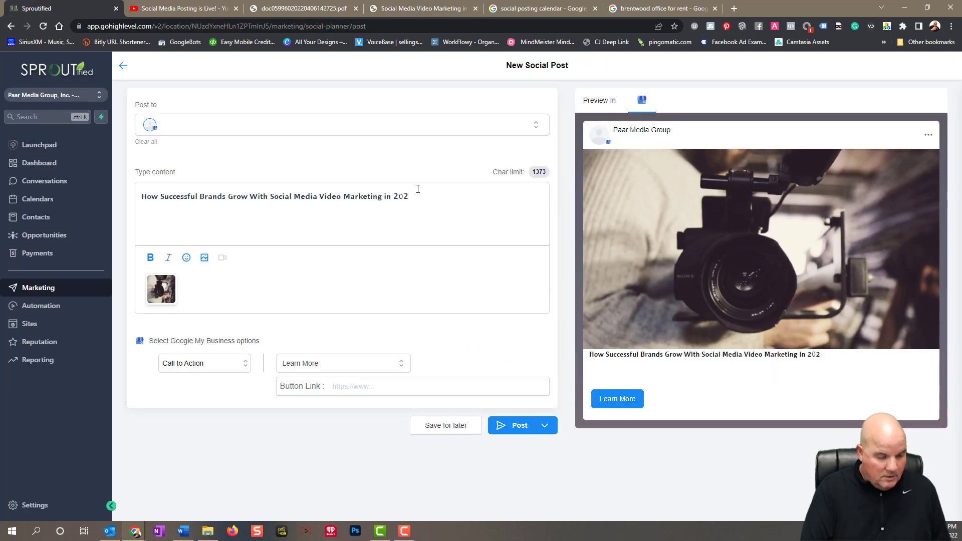
{"action": "type", "text": "2"}
{"action": "key", "text": "Return"}
{"action": "key", "text": "Return"}
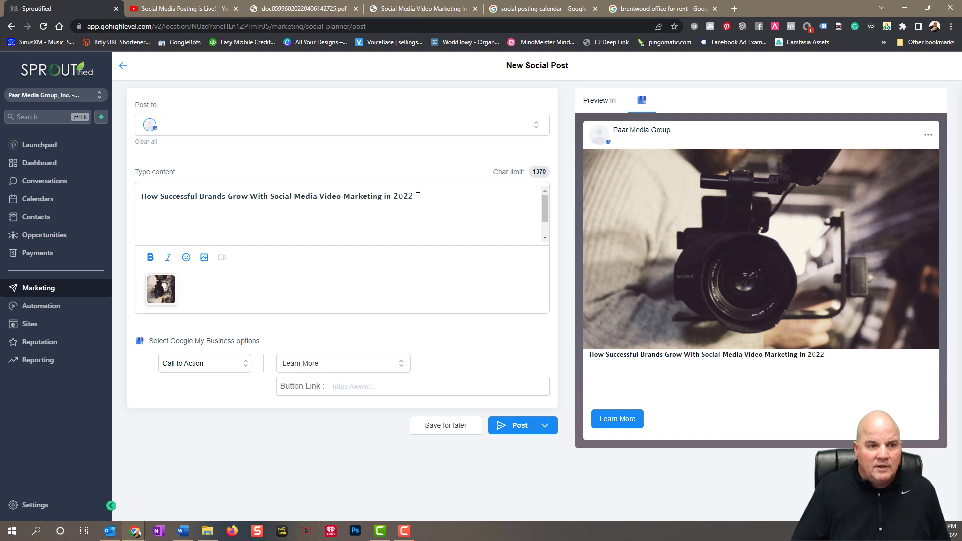
{"action": "key", "text": "ctrl+v"}
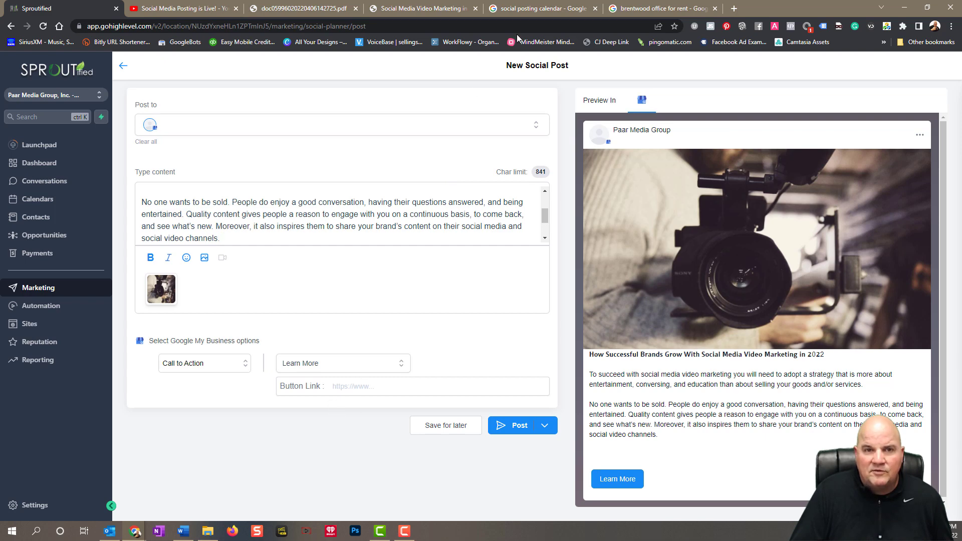
- Set the Learn More button link to the article's web address
{"action": "left_click", "coordinate": [441, 8]}
{"action": "left_click", "coordinate": [370, 26]}
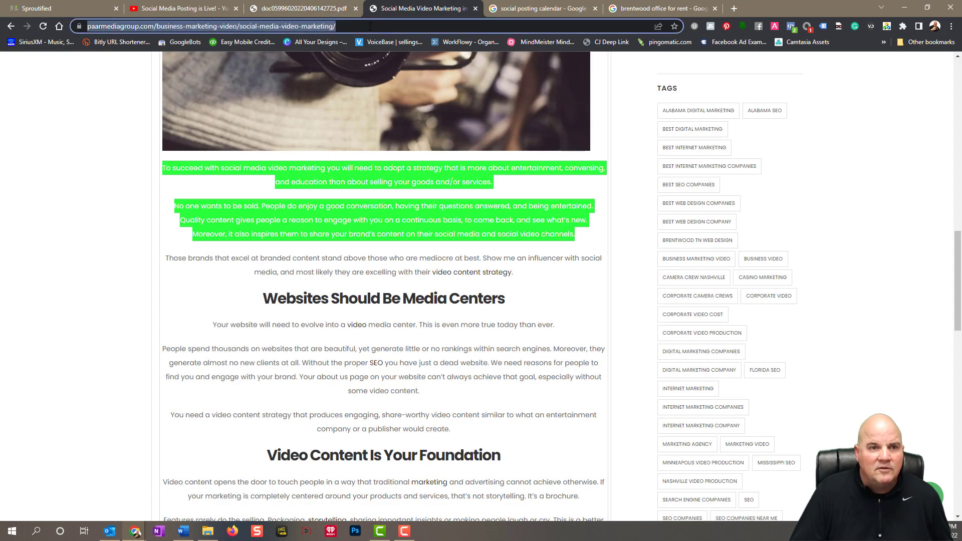
{"action": "left_click", "coordinate": [63, 6]}
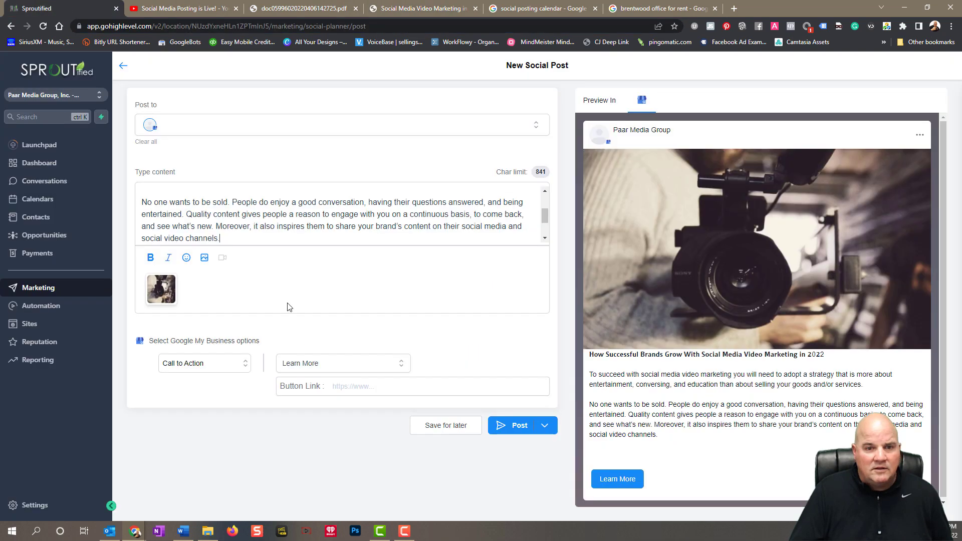
{"action": "left_click", "coordinate": [345, 389]}
{"action": "key", "text": "ctrl+v"}
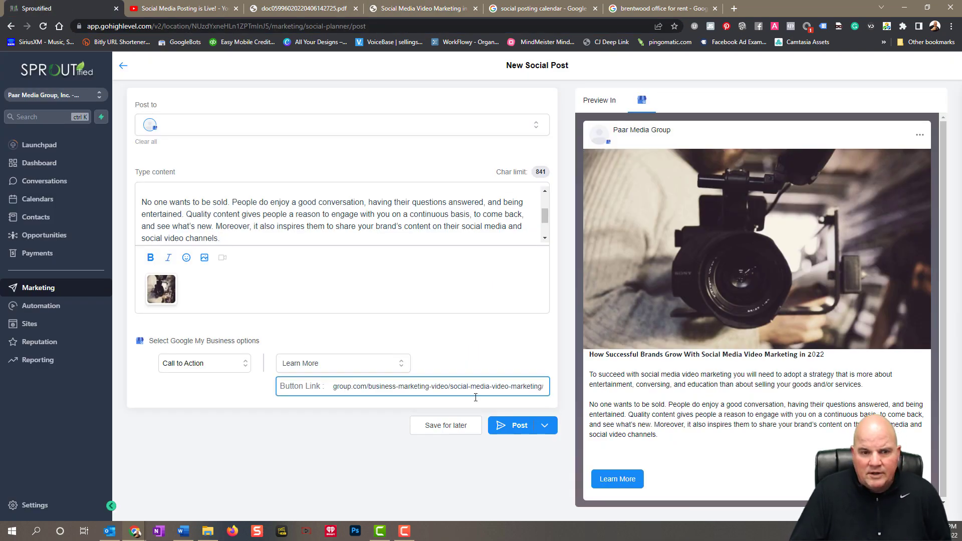
{"action": "left_click", "coordinate": [542, 427]}
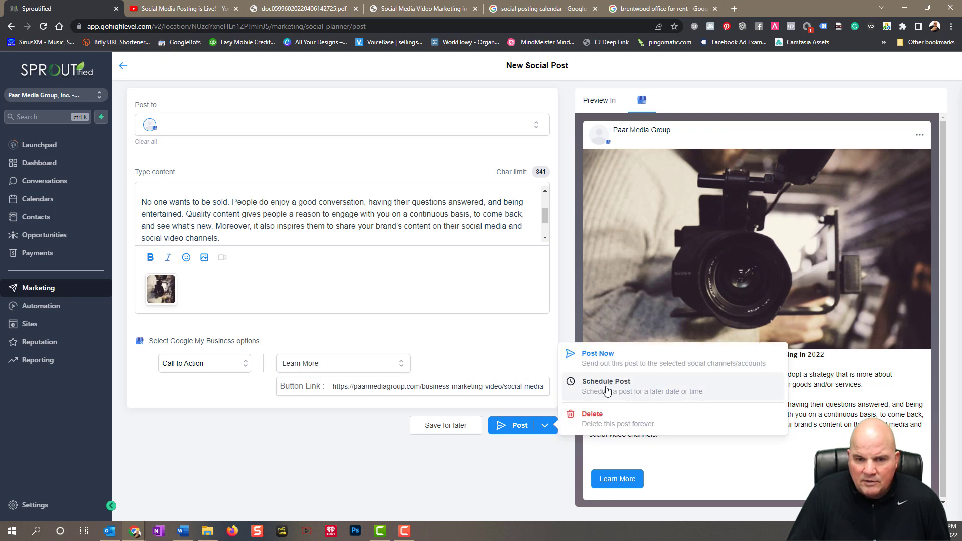
- Schedule the post for April 7, 2022 at 08:30 AM
{"action": "left_click", "coordinate": [607, 390]}
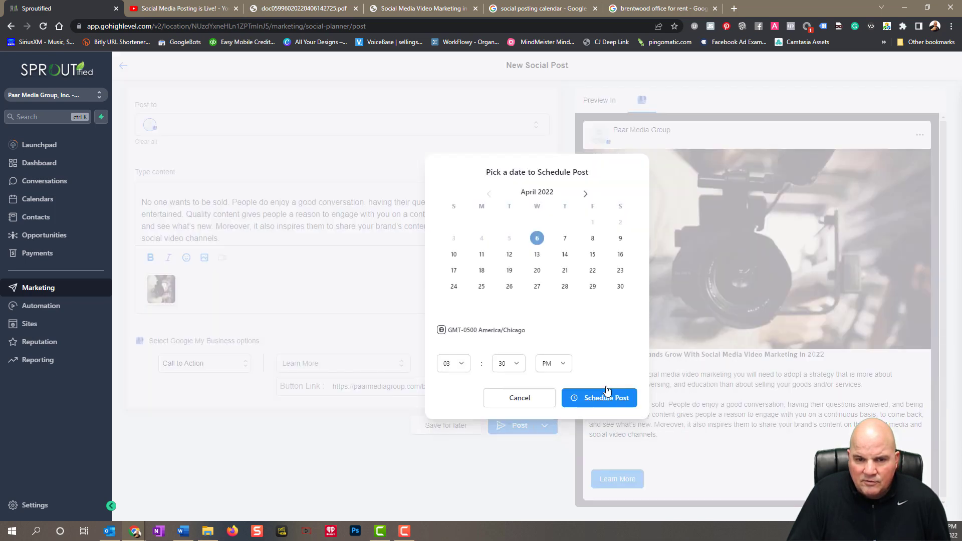
{"action": "left_click", "coordinate": [565, 239]}
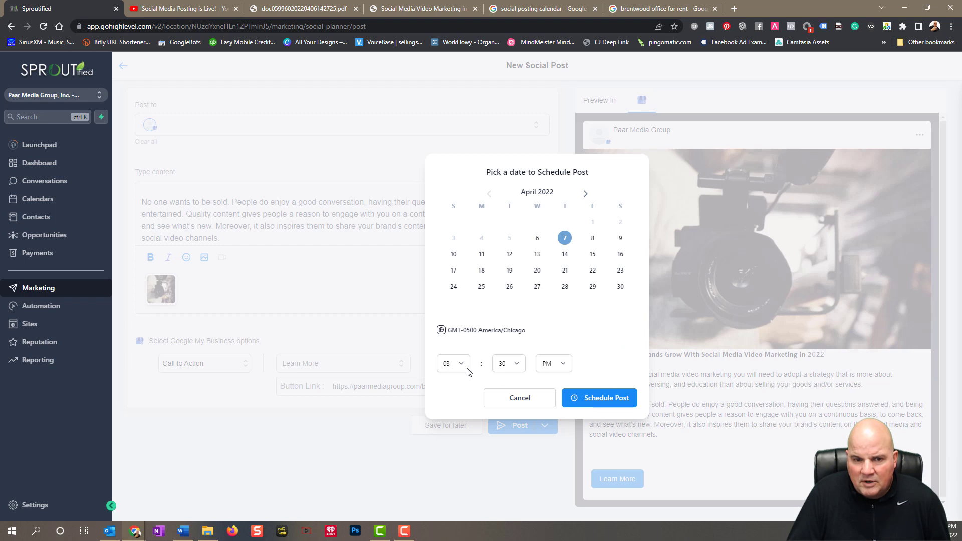
{"action": "left_click", "coordinate": [540, 371]}
{"action": "left_click", "coordinate": [547, 380]}
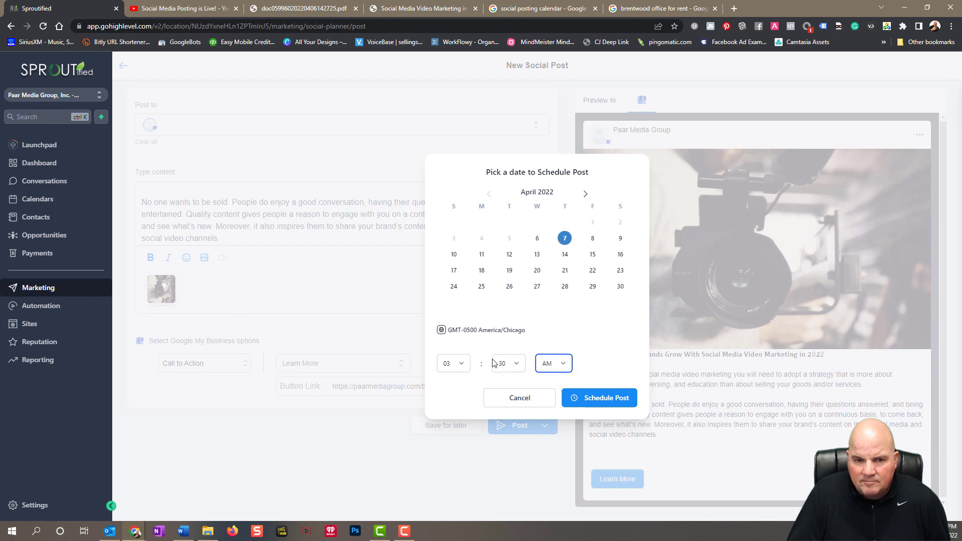
{"action": "left_click", "coordinate": [468, 367]}
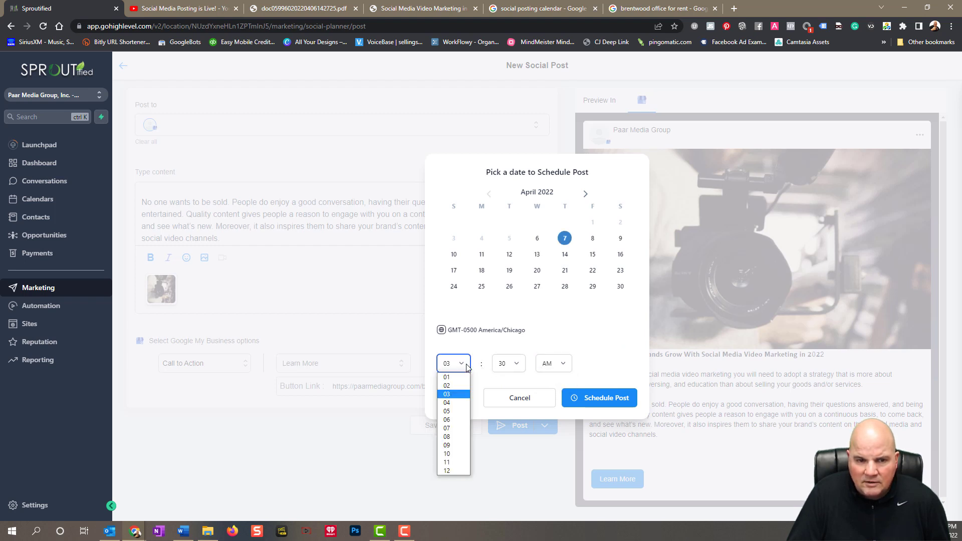
{"action": "left_click", "coordinate": [455, 445]}
{"action": "left_click", "coordinate": [601, 399]}
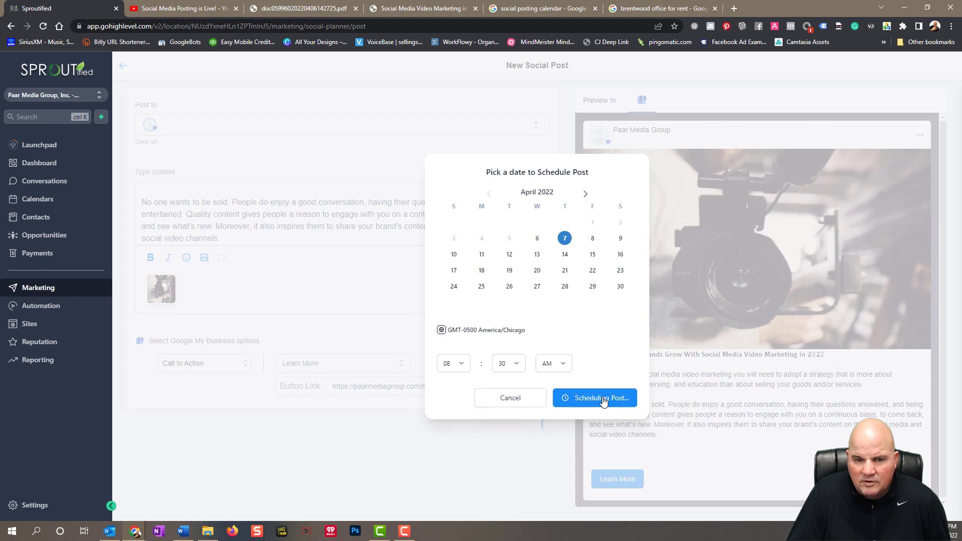
{"action": "scroll", "coordinate": [536, 356], "scroll_direction": "down", "scroll_amount": 2}
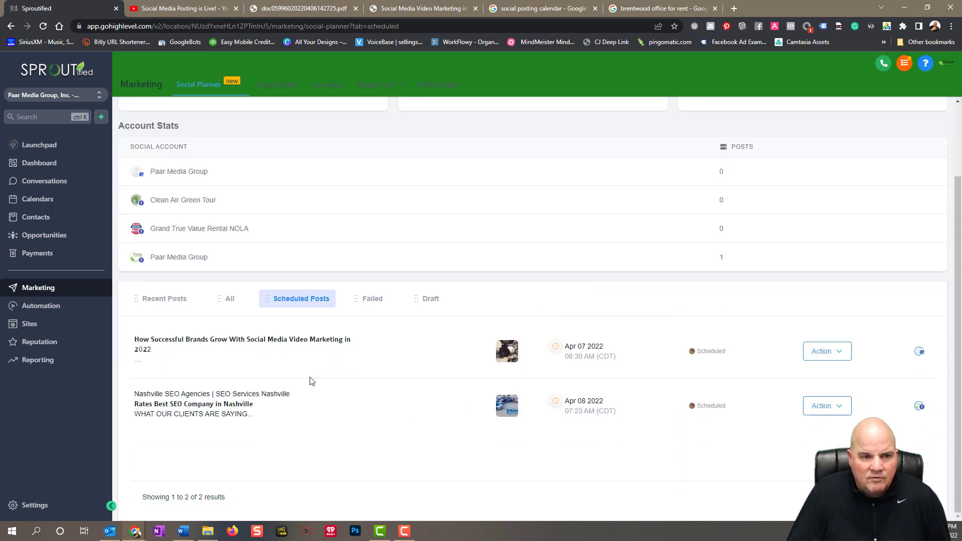
- Review the All, Scheduled and Recent posts and the April 2022 planner calendar, then return to the dashboard
{"action": "left_click", "coordinate": [231, 301]}
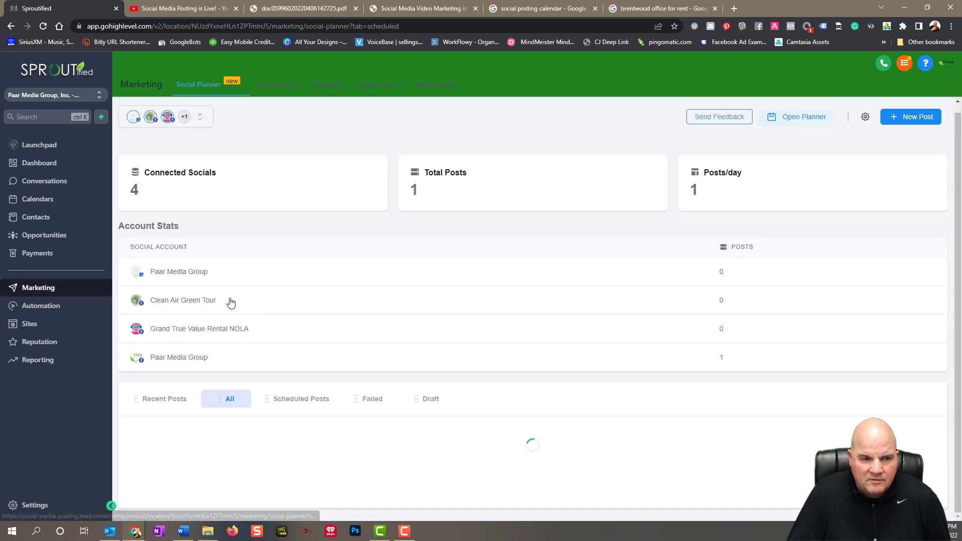
{"action": "scroll", "coordinate": [700, 344], "scroll_direction": "down", "scroll_amount": 2}
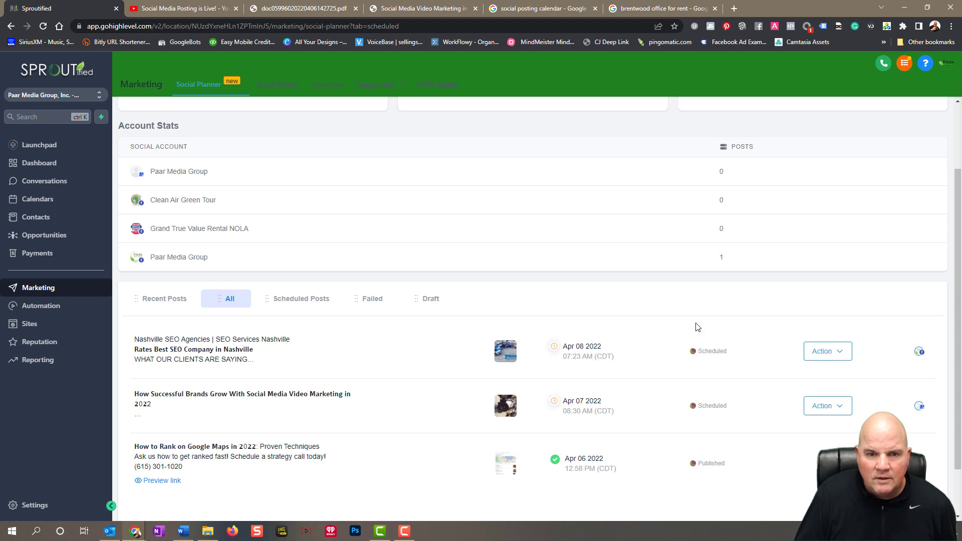
{"action": "left_click", "coordinate": [308, 305]}
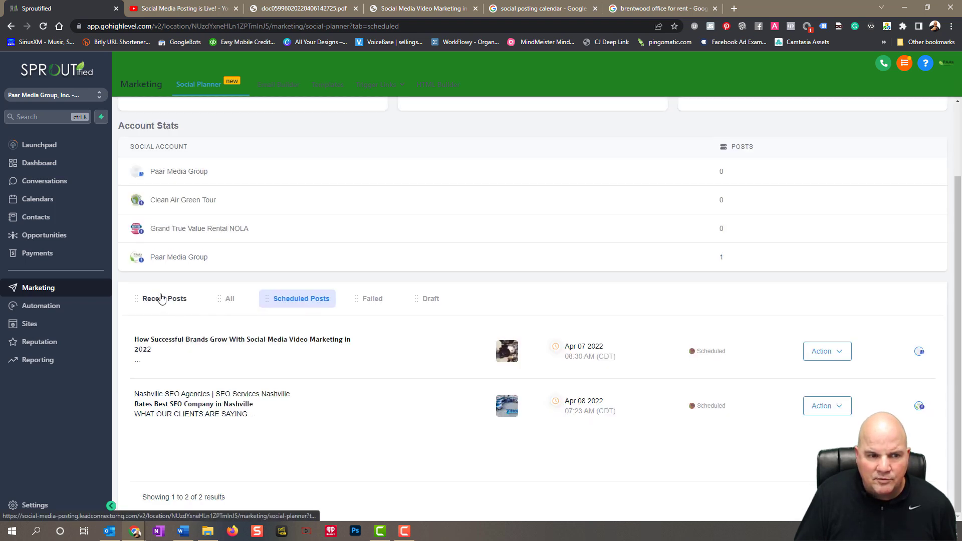
{"action": "left_click", "coordinate": [162, 298]}
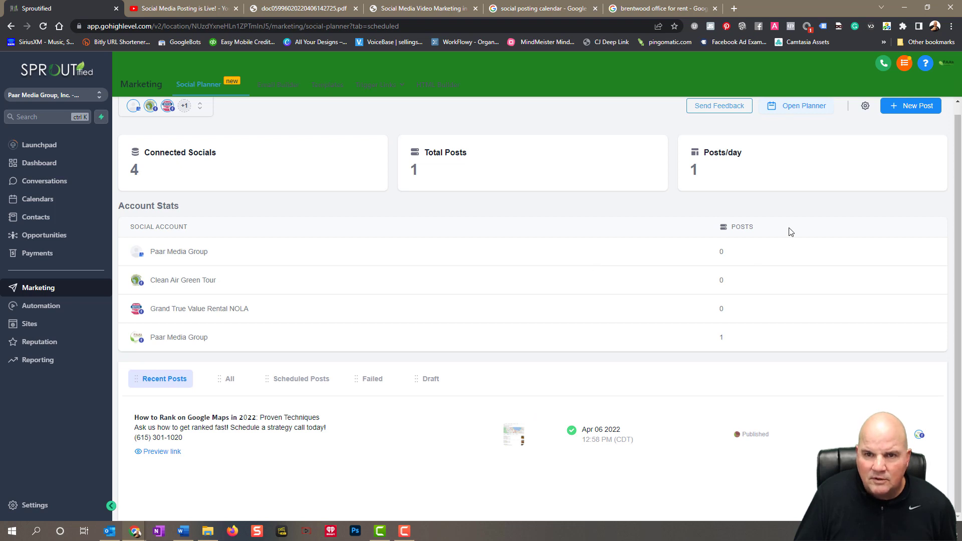
{"action": "left_click", "coordinate": [804, 107]}
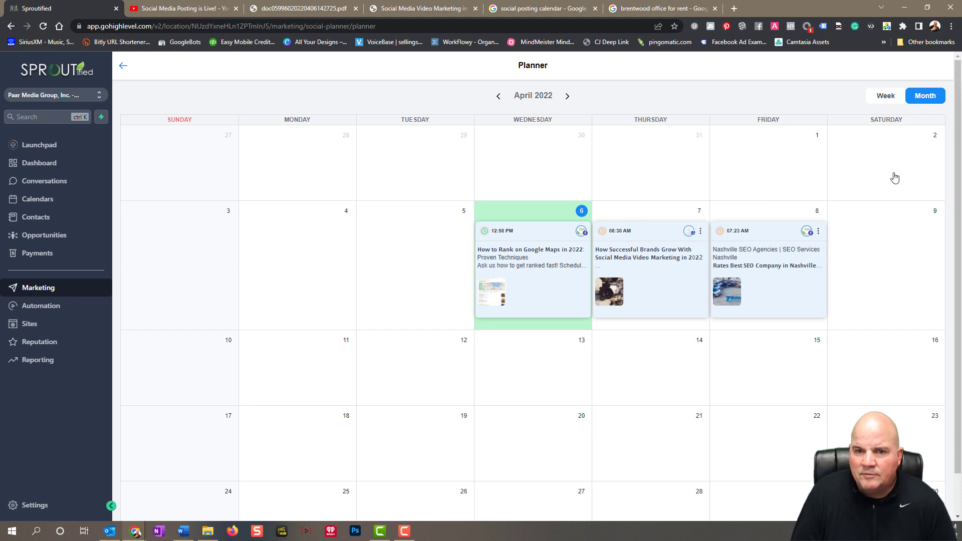
{"action": "left_click", "coordinate": [124, 66]}
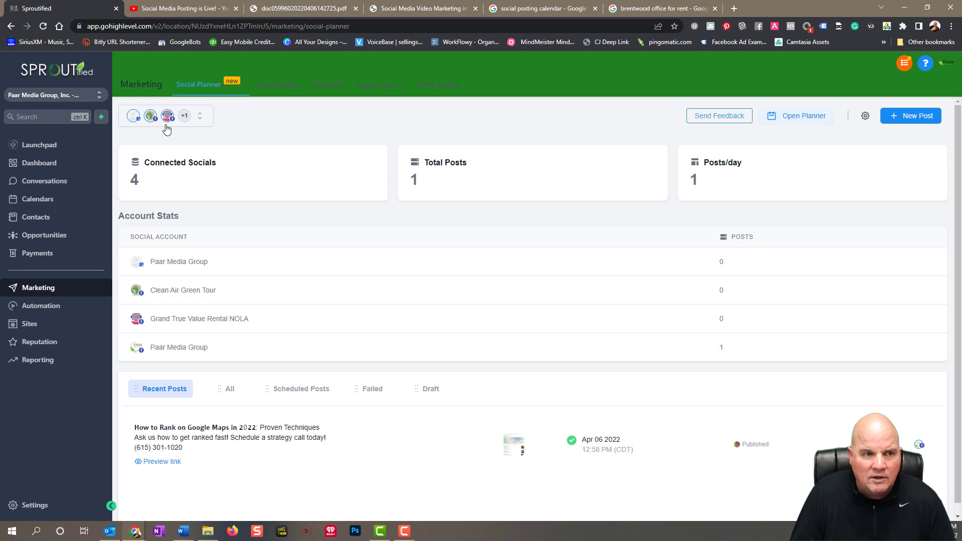
- Start a new post and choose Grand True Value Rental NOLA as its account
{"action": "left_click", "coordinate": [914, 116]}
{"action": "left_click", "coordinate": [224, 129]}
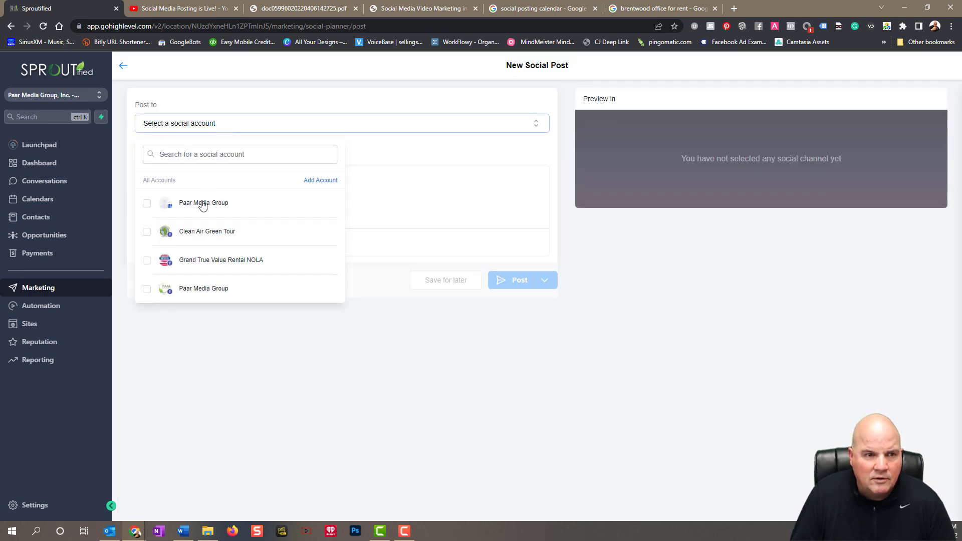
{"action": "left_click", "coordinate": [147, 261]}
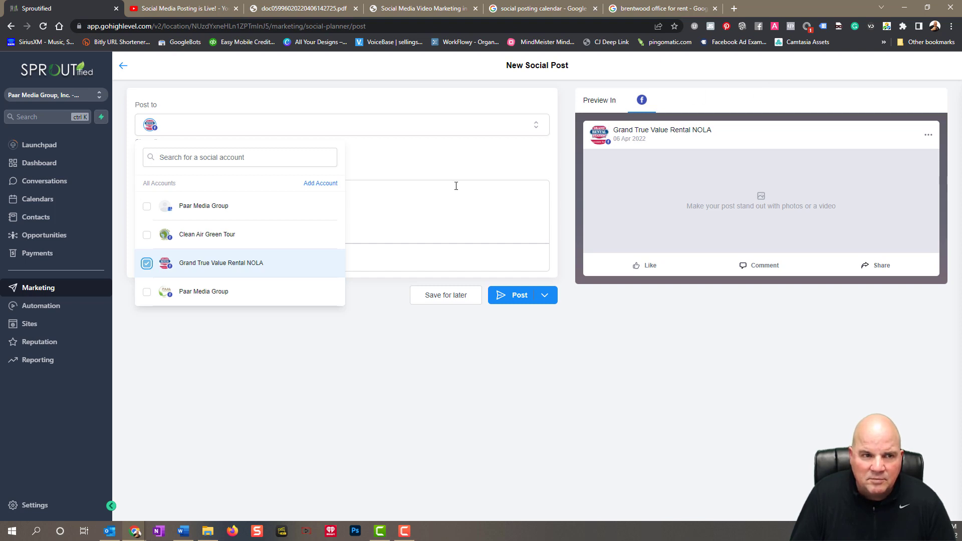
{"action": "left_click", "coordinate": [454, 157]}
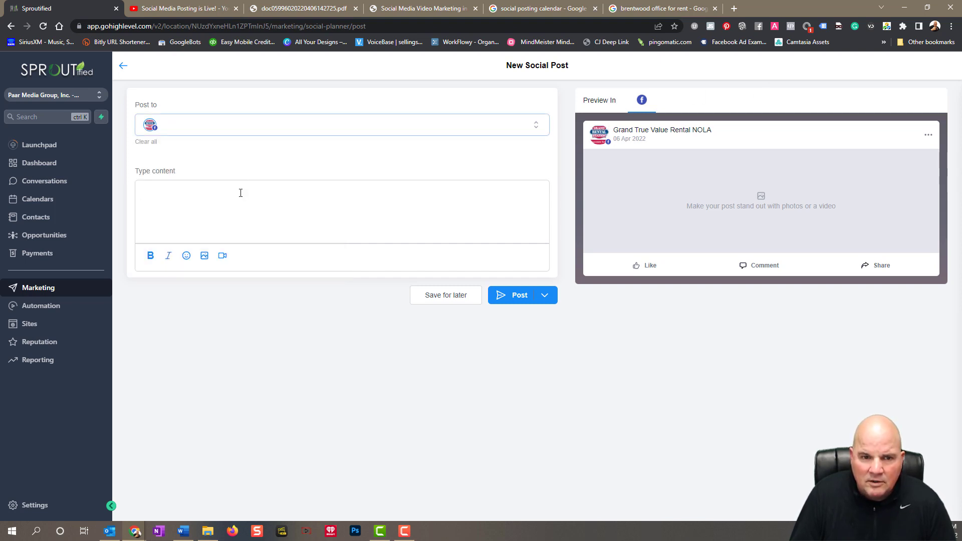